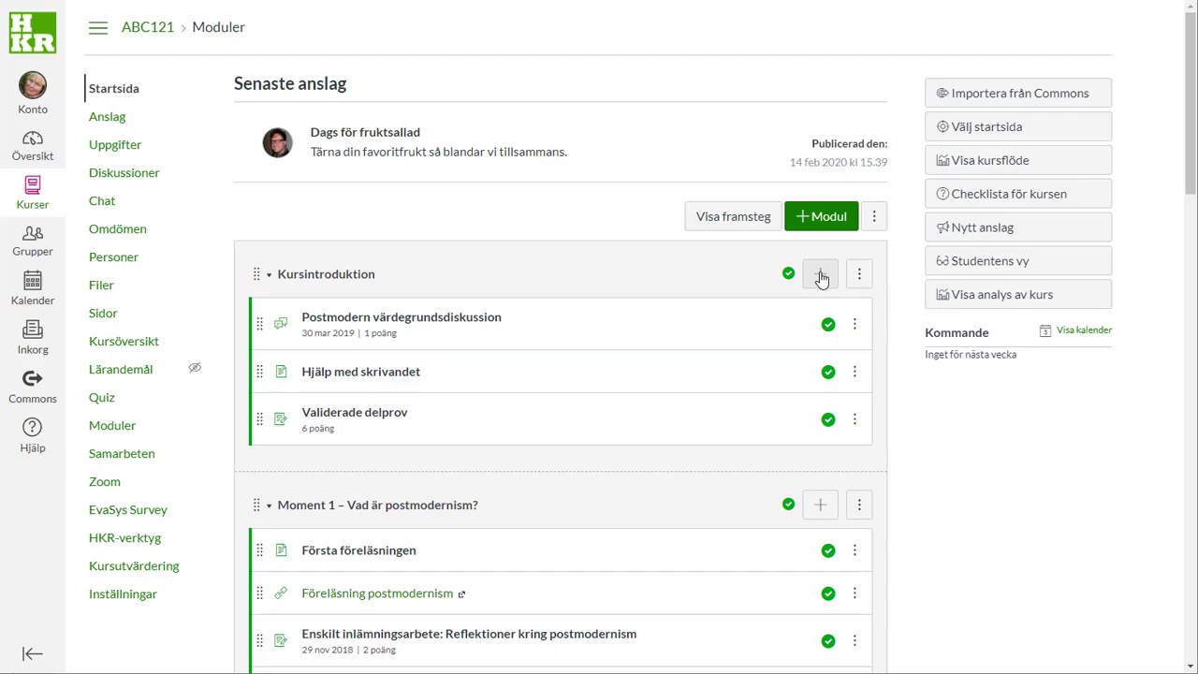
- Add a new quiz named "Anmälan till valbara seminarier" to the Kursintroduktion module
left_click(820, 277)
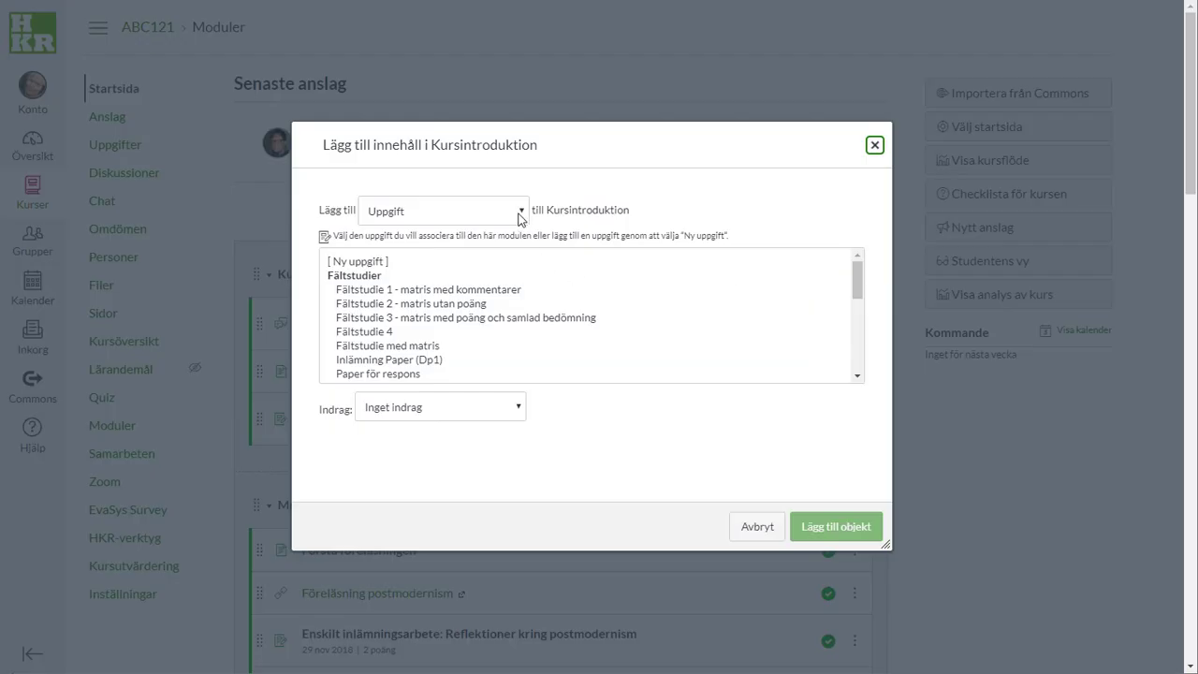
left_click(520, 218)
left_click(438, 247)
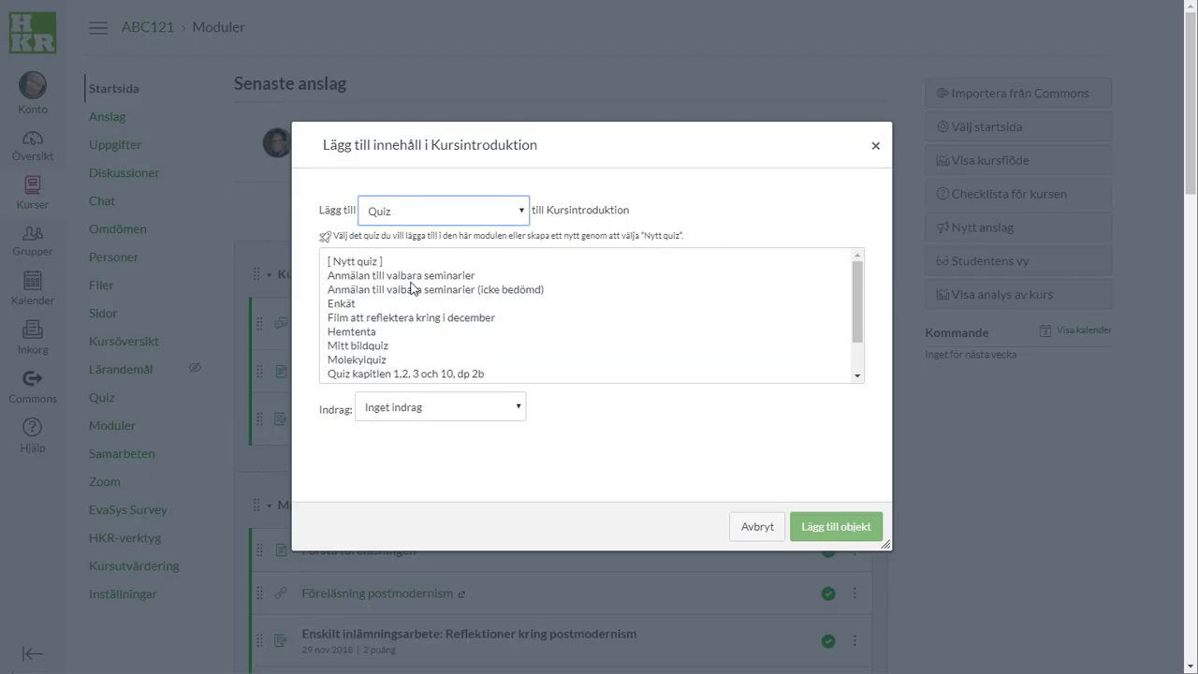
left_click(361, 258)
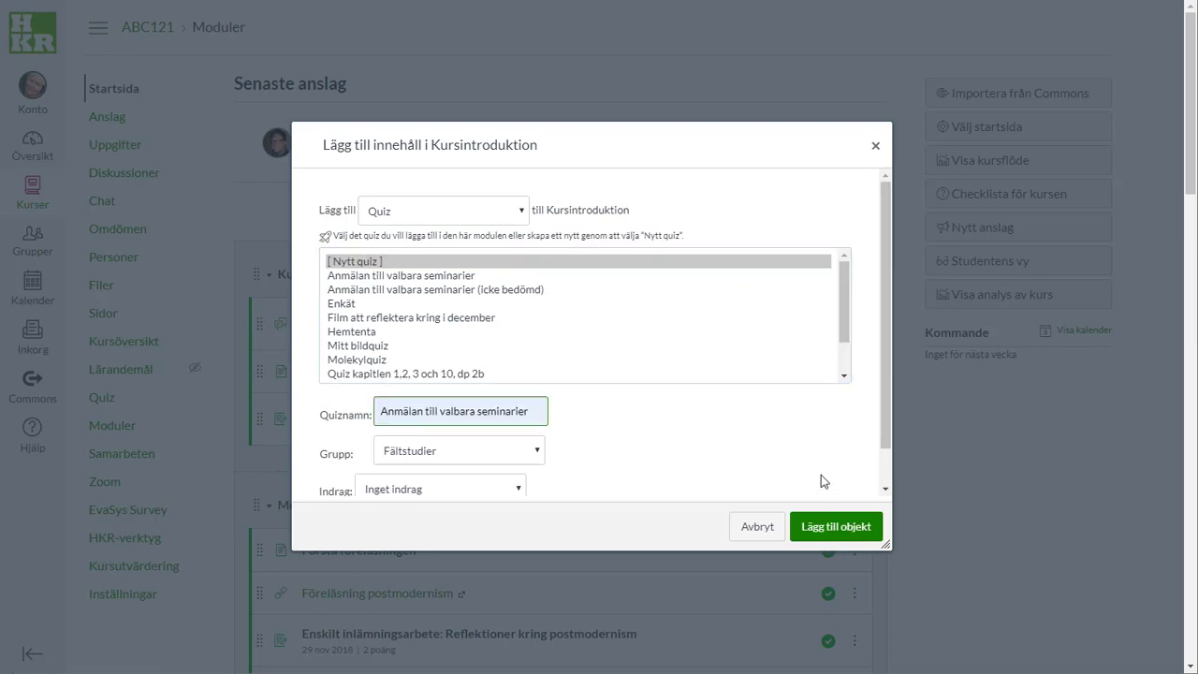
left_click(845, 532)
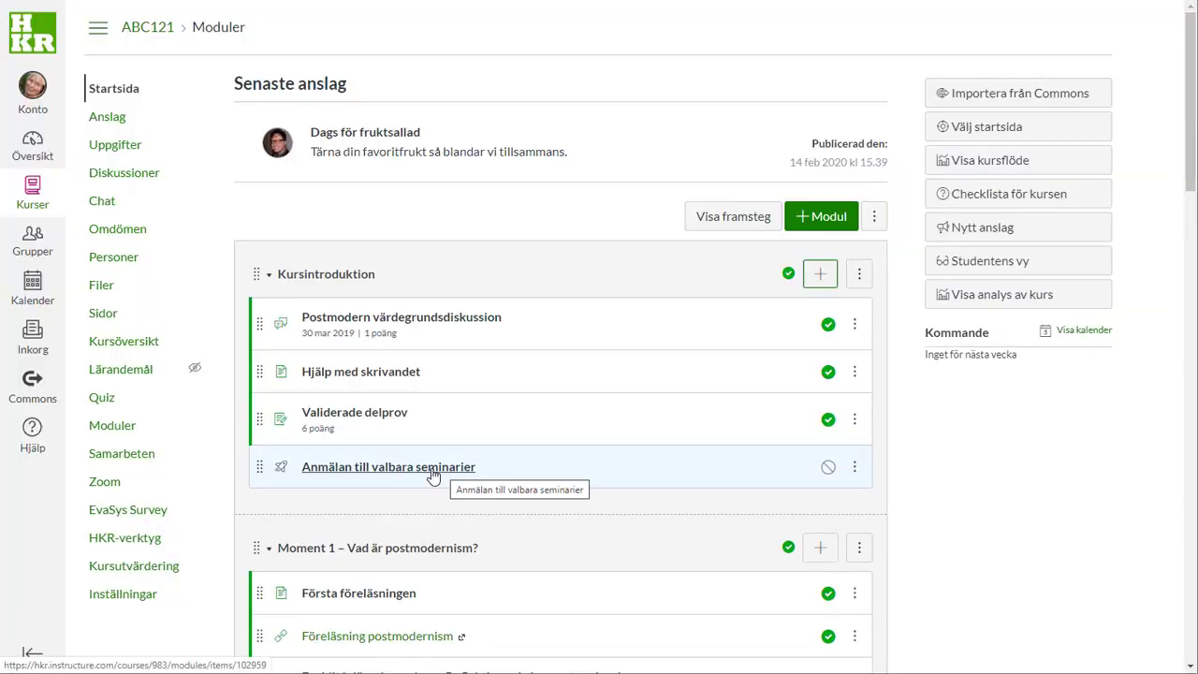
- Open the new quiz for editing and enter the instructions "Här markerar du vilka seminarier du valt att gå på."
left_click(428, 477)
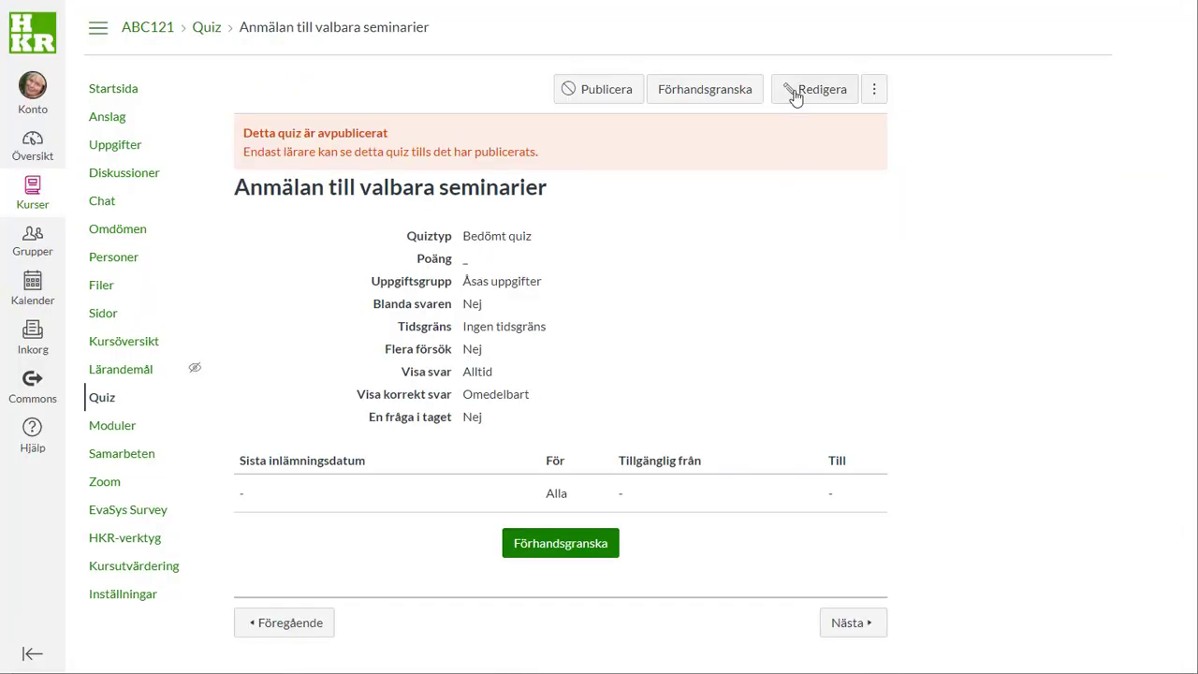
left_click(817, 91)
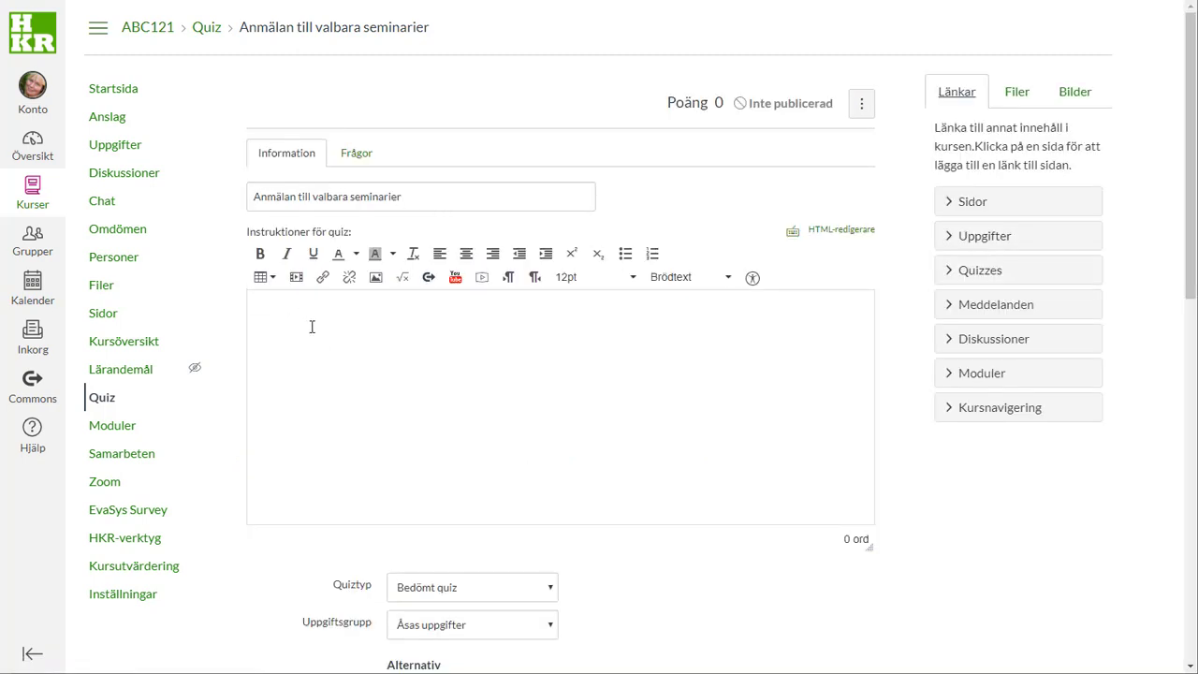
left_click(311, 326)
type("Här markerar du vilka seminarier du valt att gå på.")
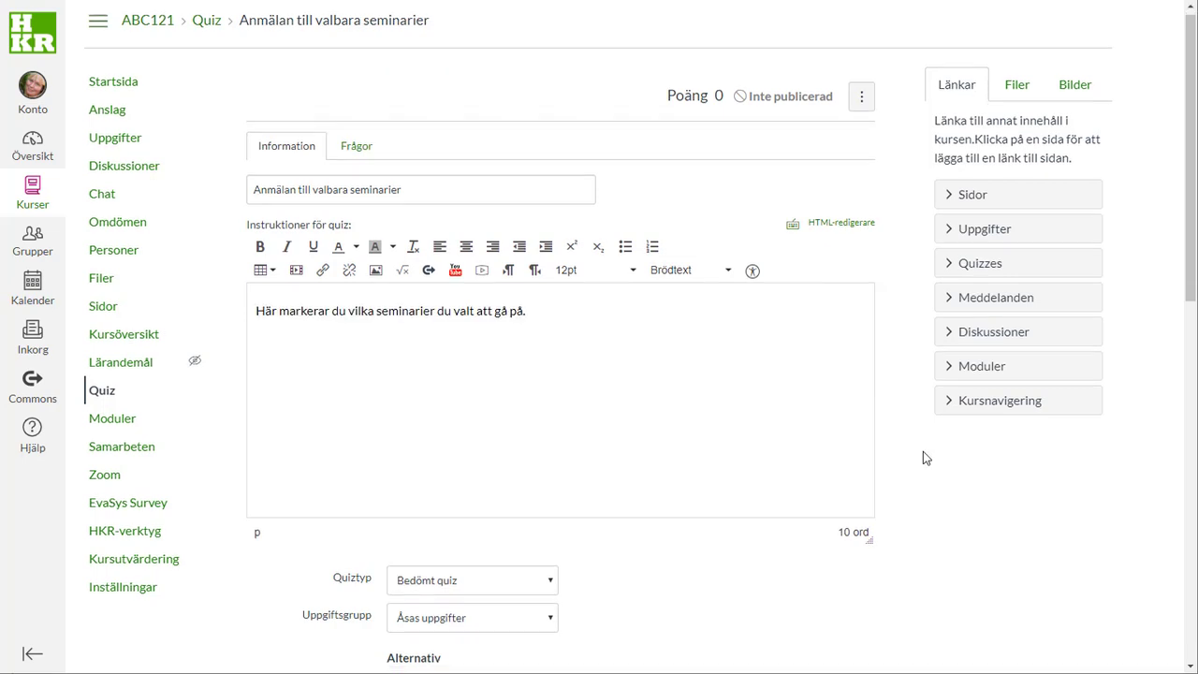
- Set the quiz type to Bedömd enkät and its score to 1 point
scroll(923, 451, "down", 2)
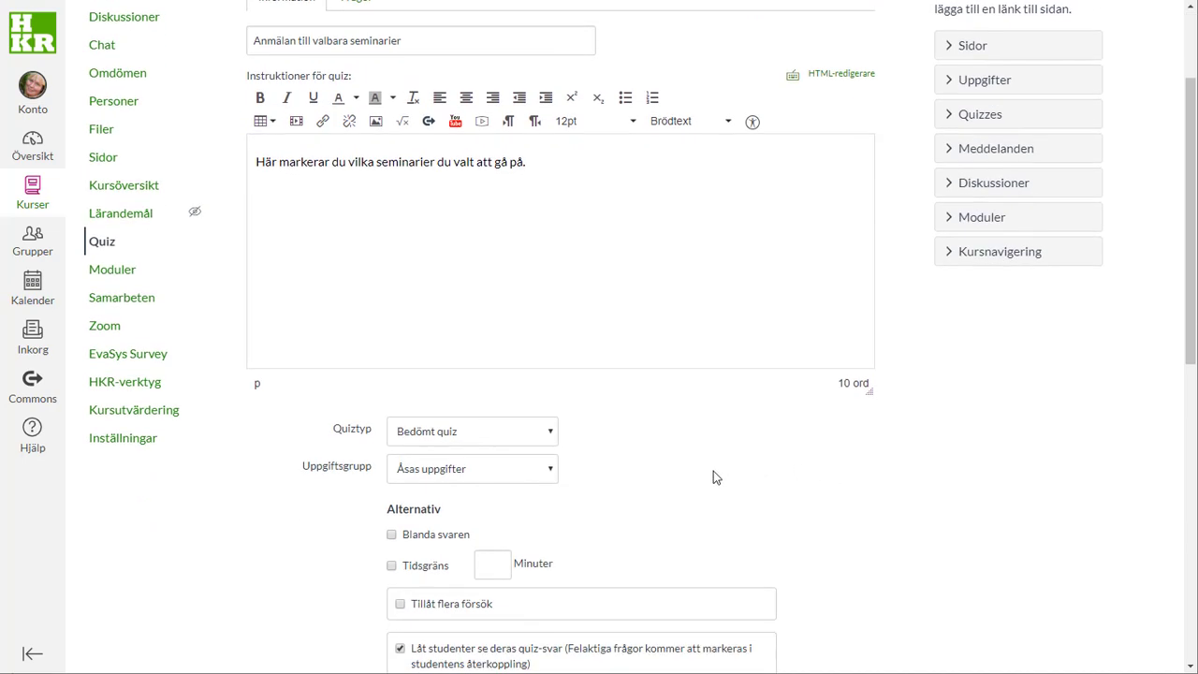
left_click(537, 439)
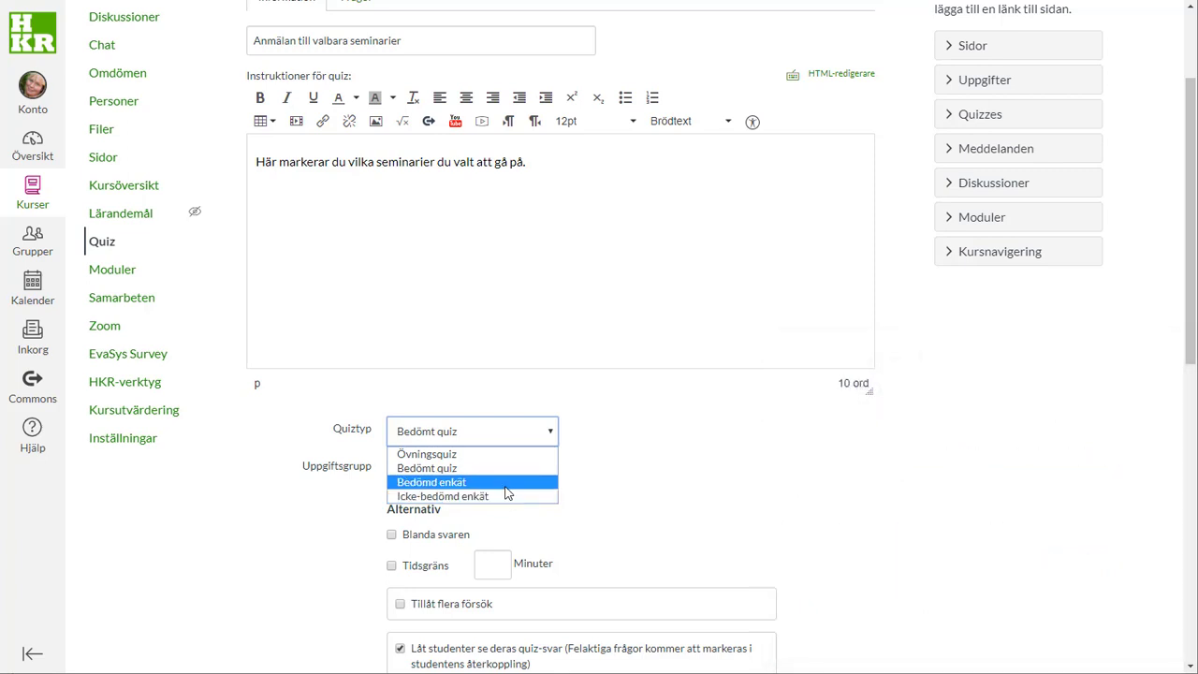
left_click(505, 484)
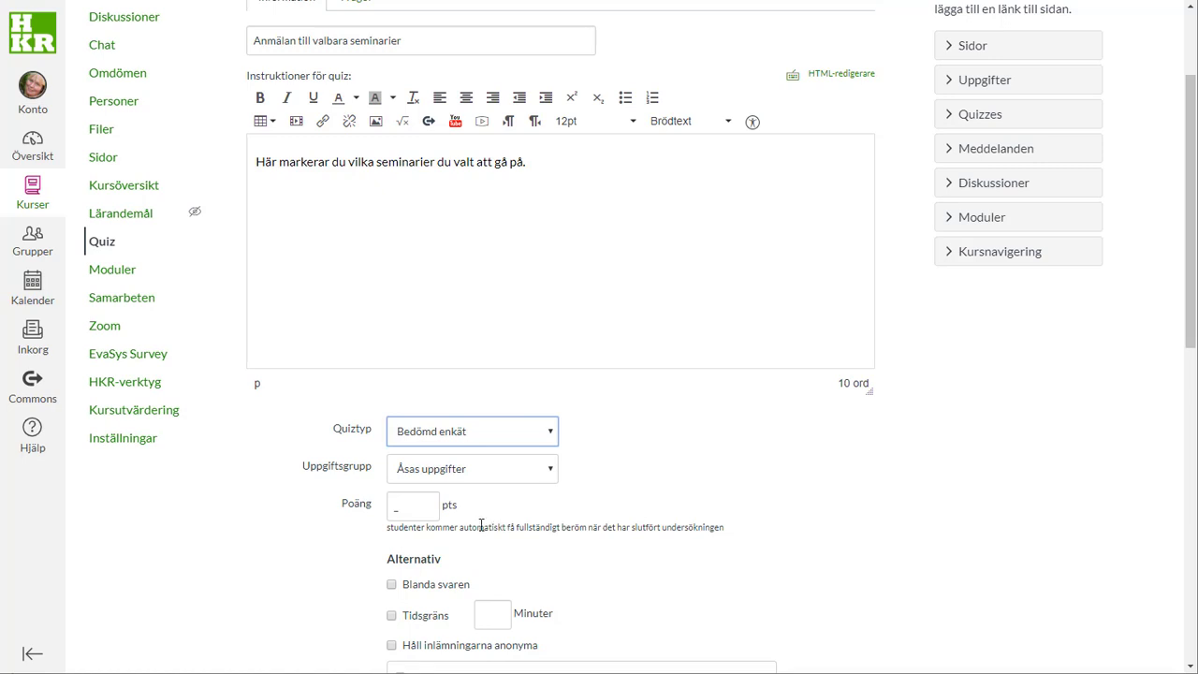
left_click(411, 507)
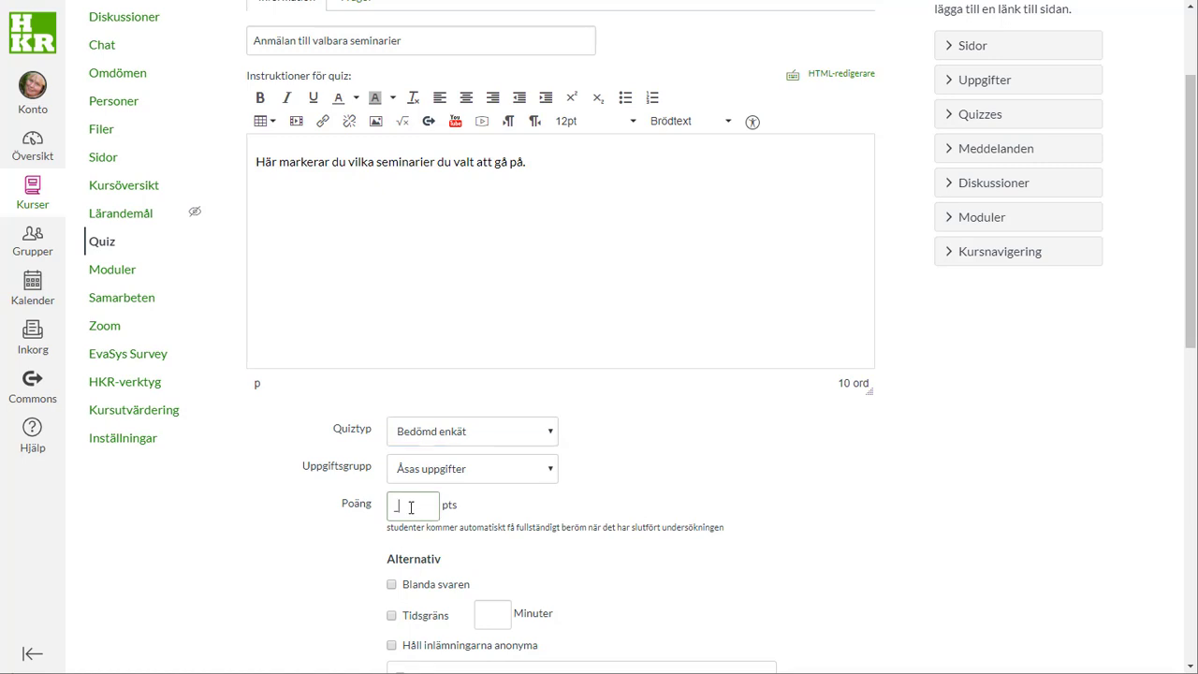
type("1")
- Set both the submission date and the available-until date to 29 February 2020 at 23.59
scroll(1137, 346, "down", 4)
scroll(1194, 571, "down", 3)
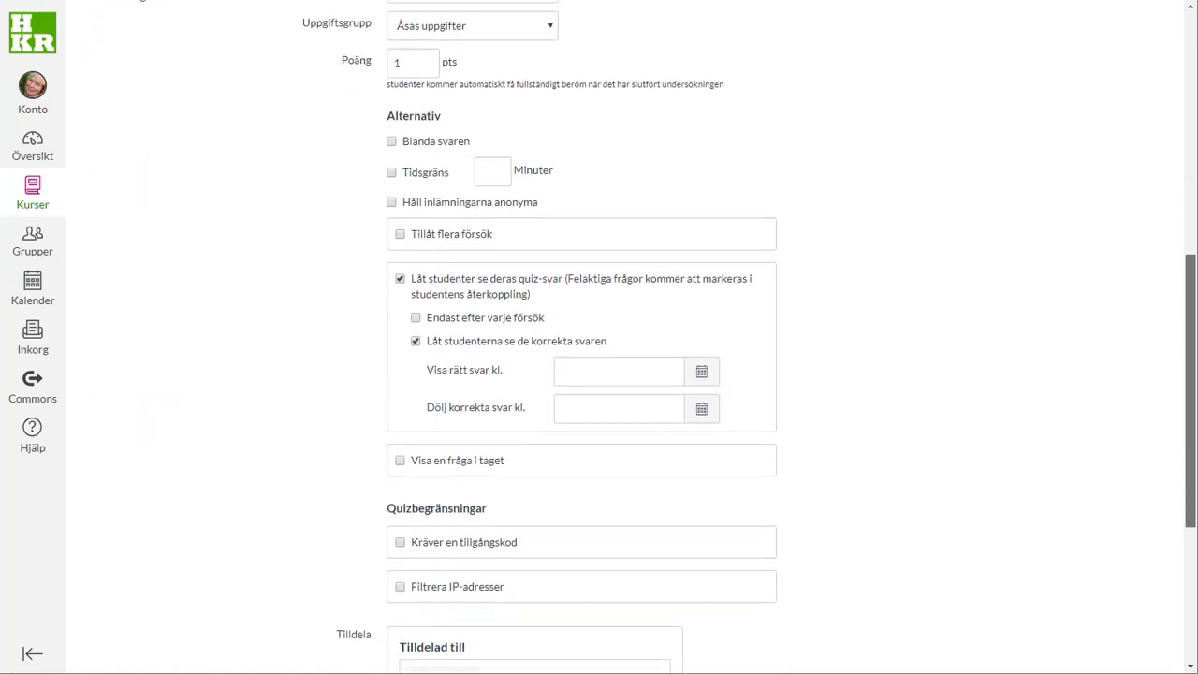
left_click_drag(1195, 571, 1195, 593)
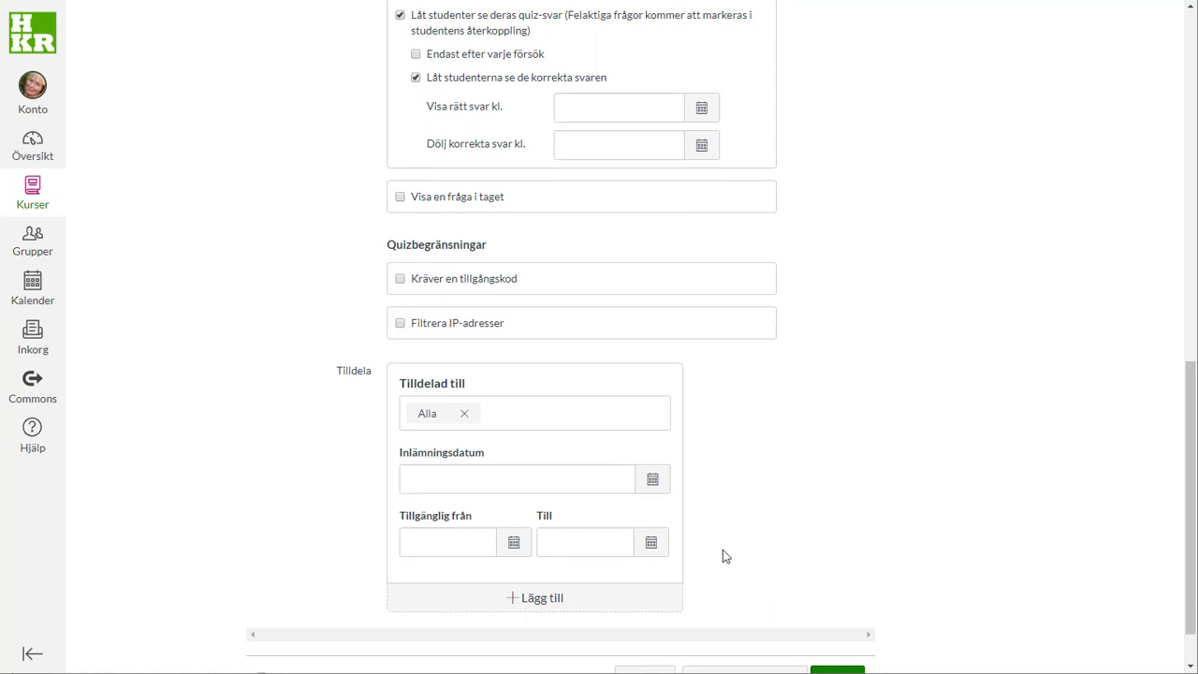
left_click(653, 481)
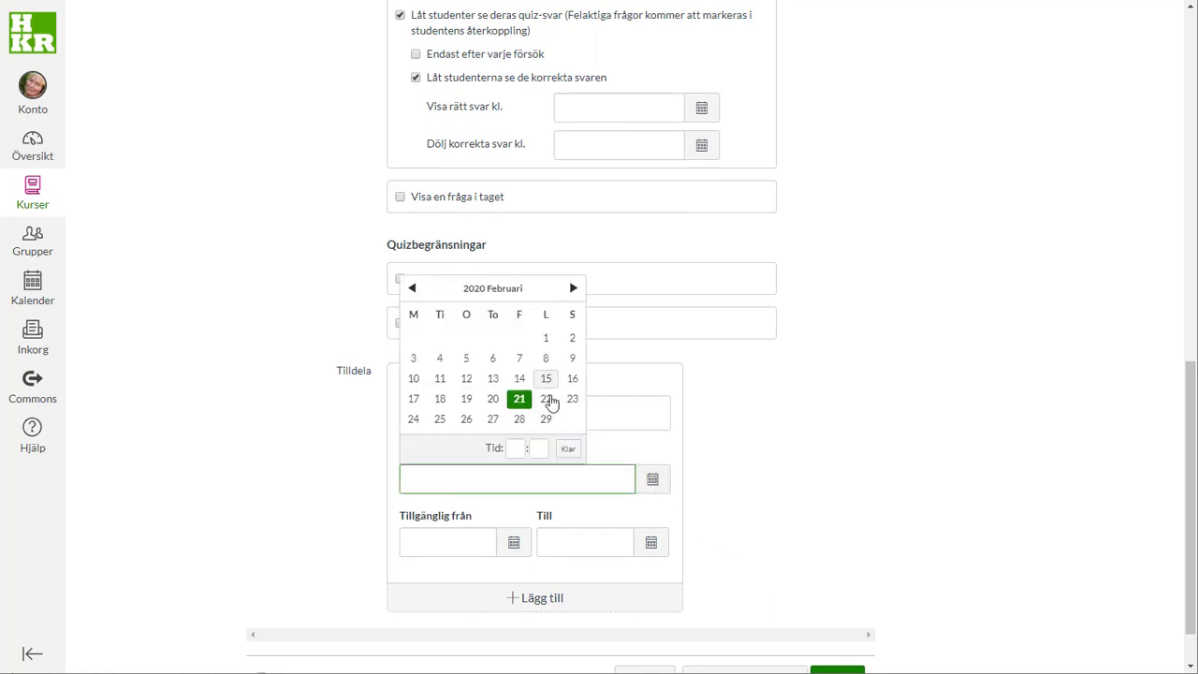
left_click(549, 421)
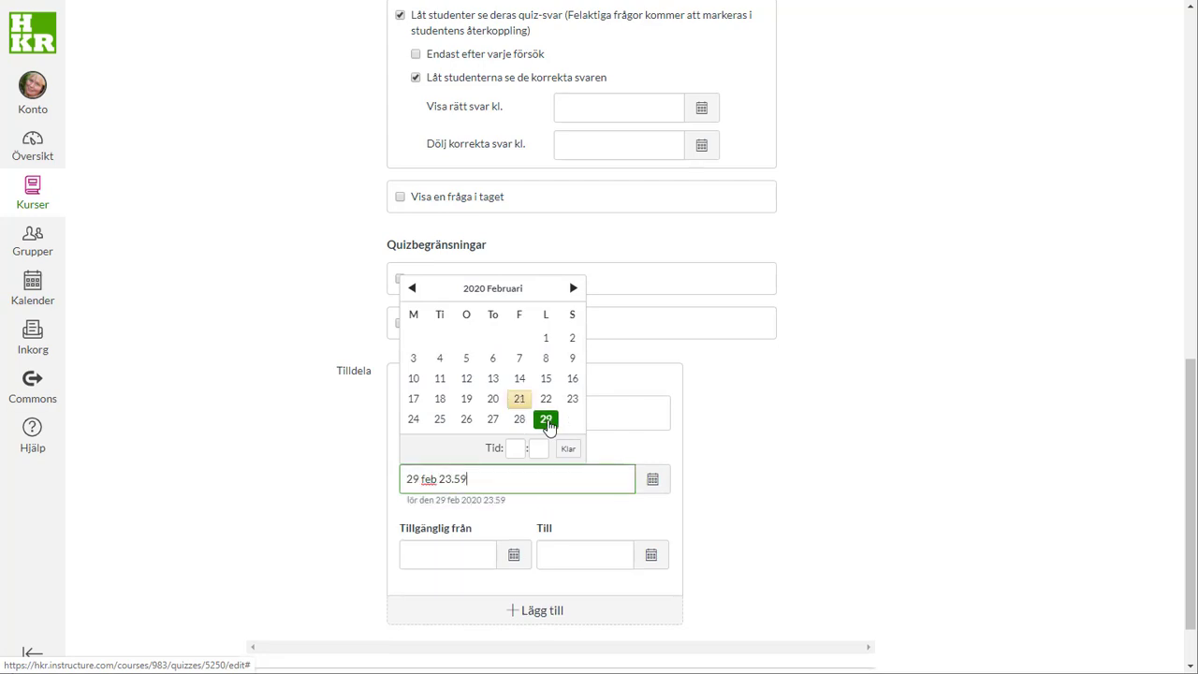
left_click(653, 555)
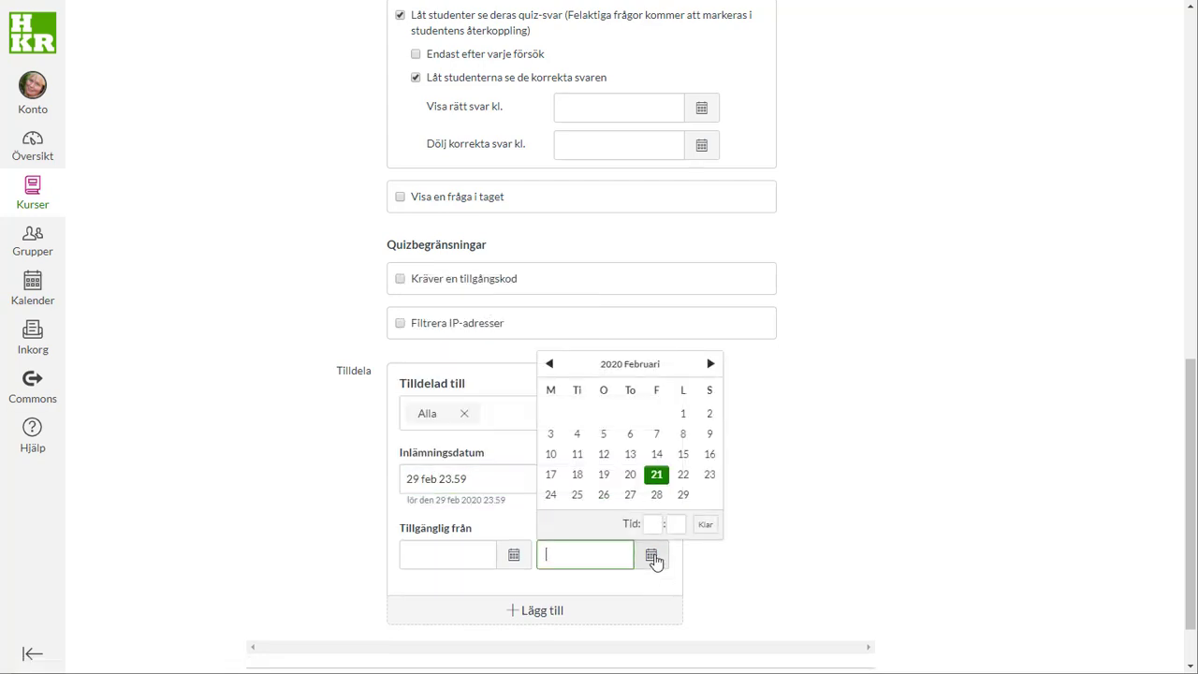
left_click(688, 496)
left_click(851, 506)
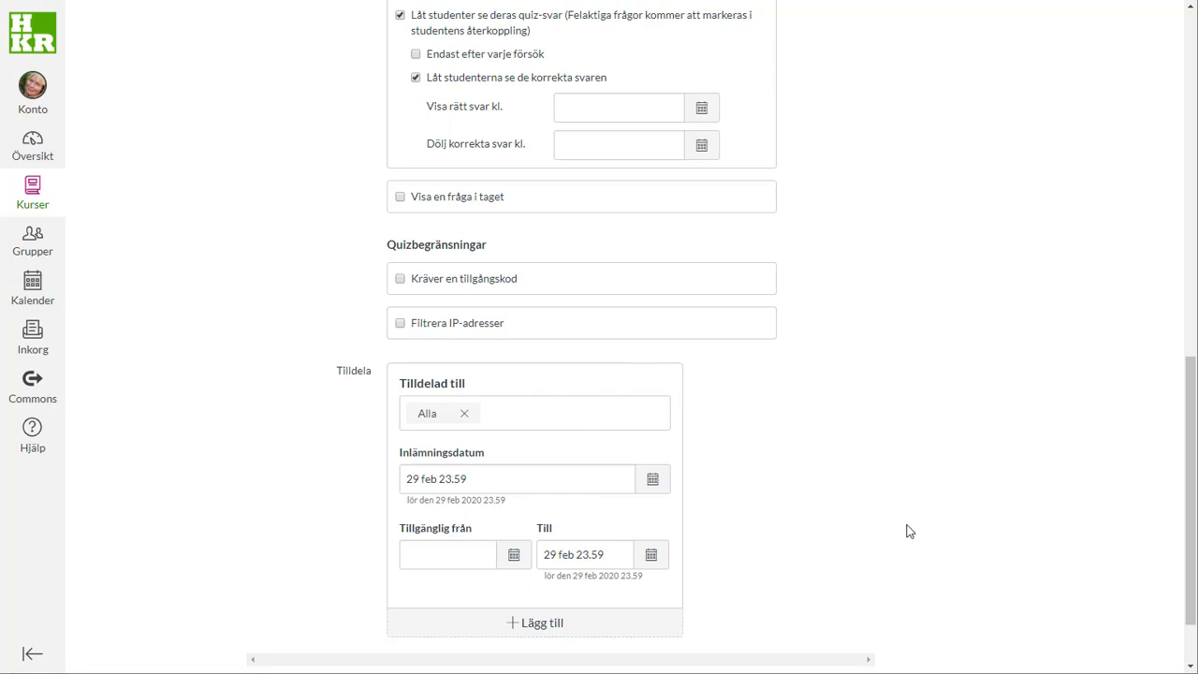
- Create a 0-point Flera svarsalternativ question with the text "Apelsinen i våra hjärtan, 18 februari"
scroll(906, 531, "up", 10)
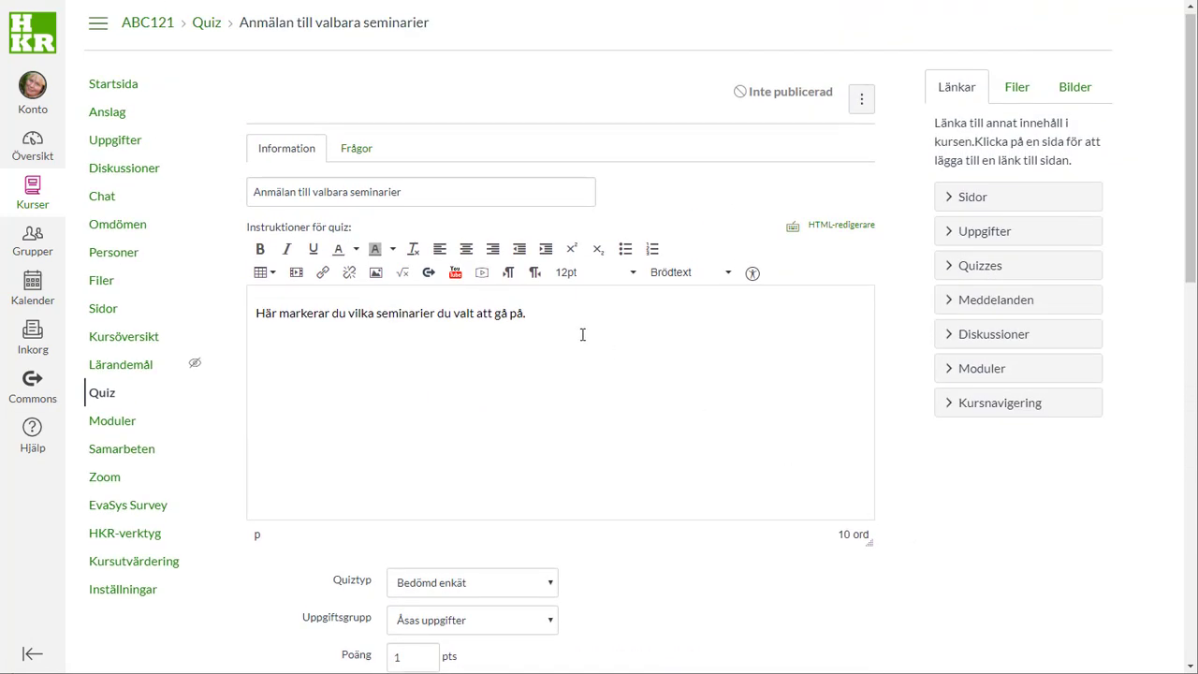
left_click(360, 154)
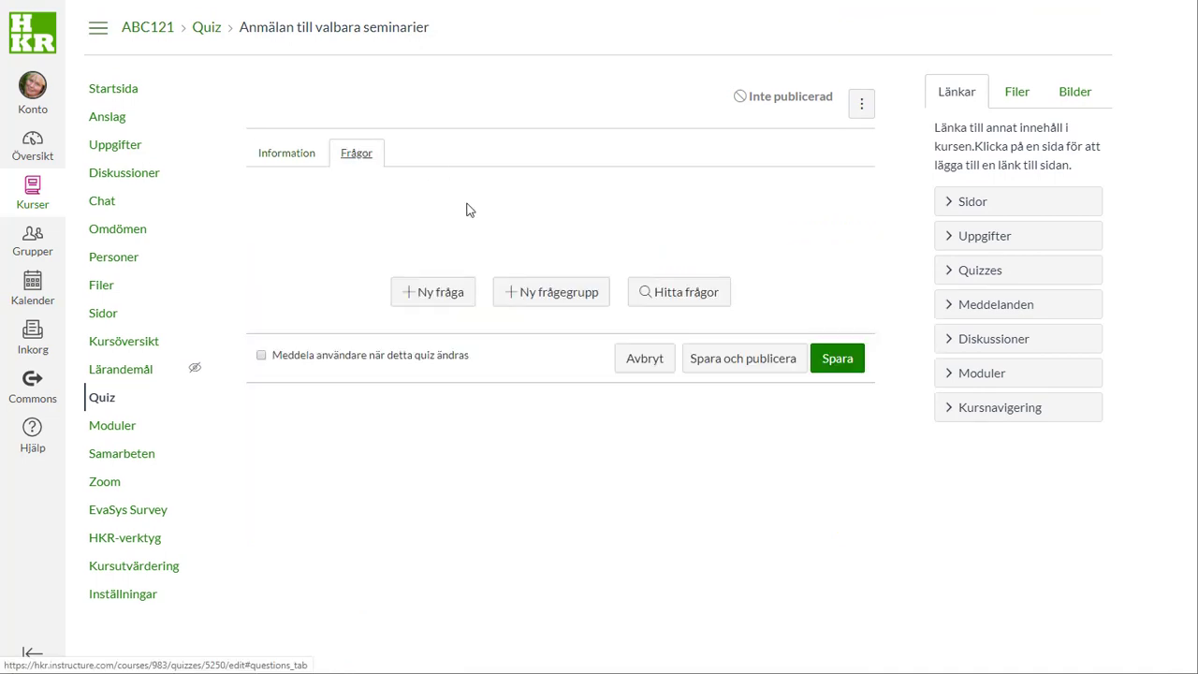
left_click(446, 297)
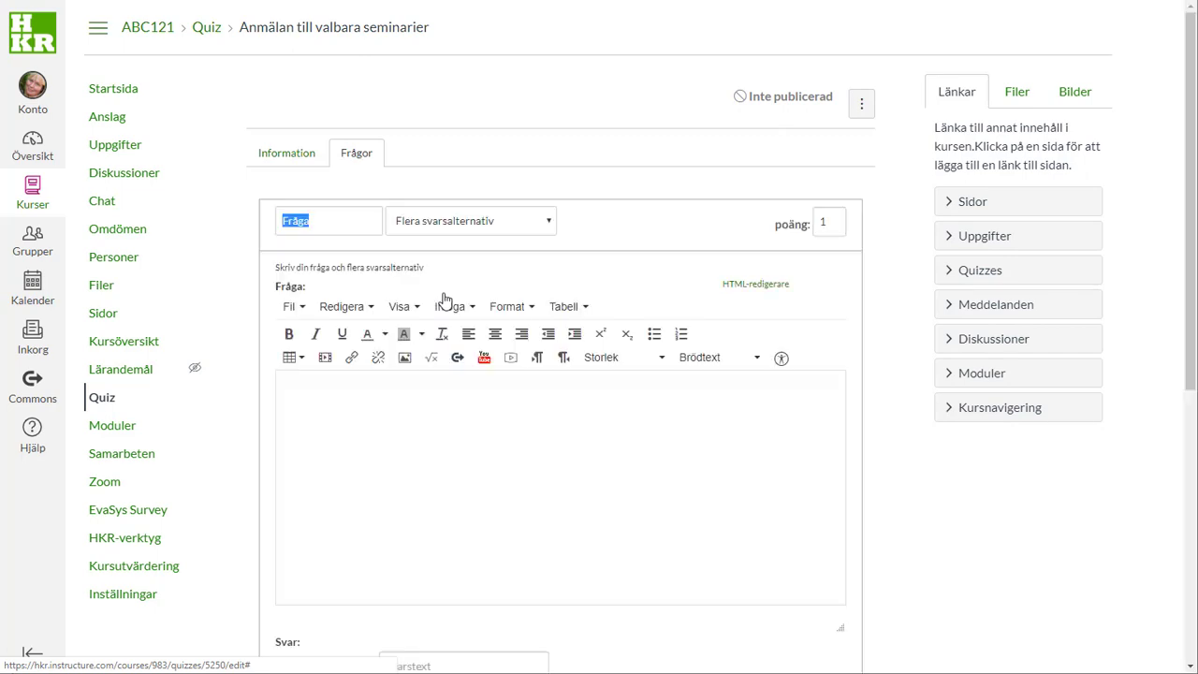
left_click(832, 225)
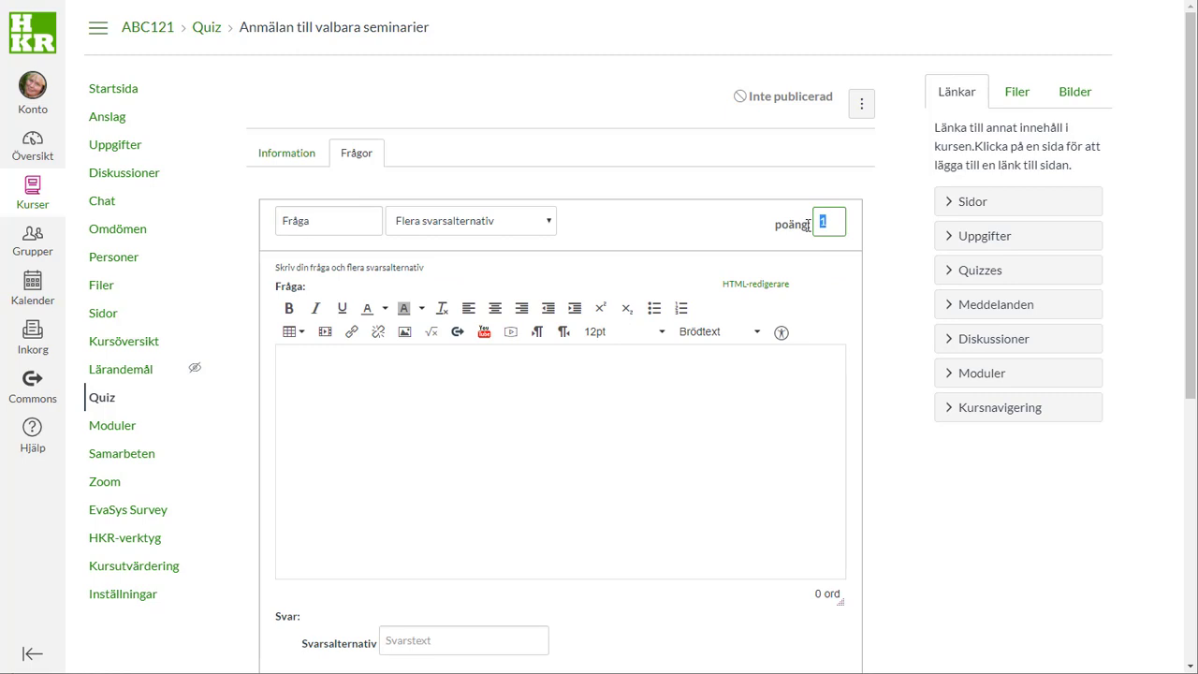
type("0")
left_click(501, 222)
left_click(543, 445)
type("Apelsinen i våra hjärtan, 18 februari")
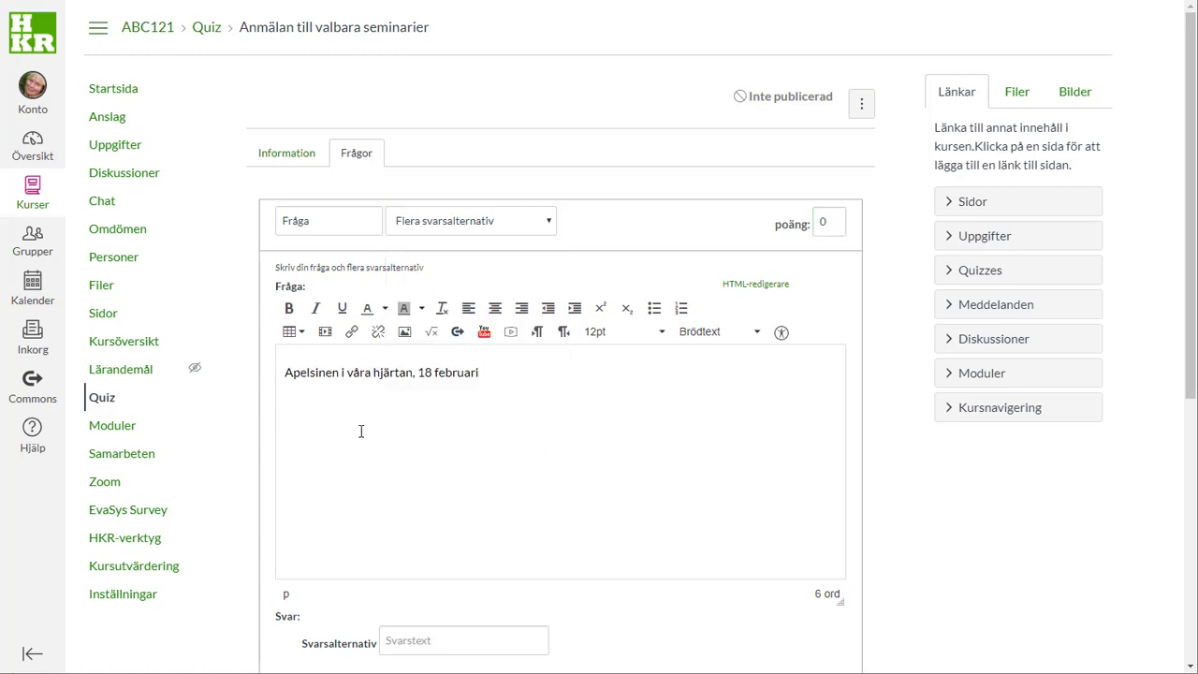
- Give the question the answers "Kommer" and "Kommer inte", delete the two blank alternatives, and save the question
scroll(877, 497, "down", 3)
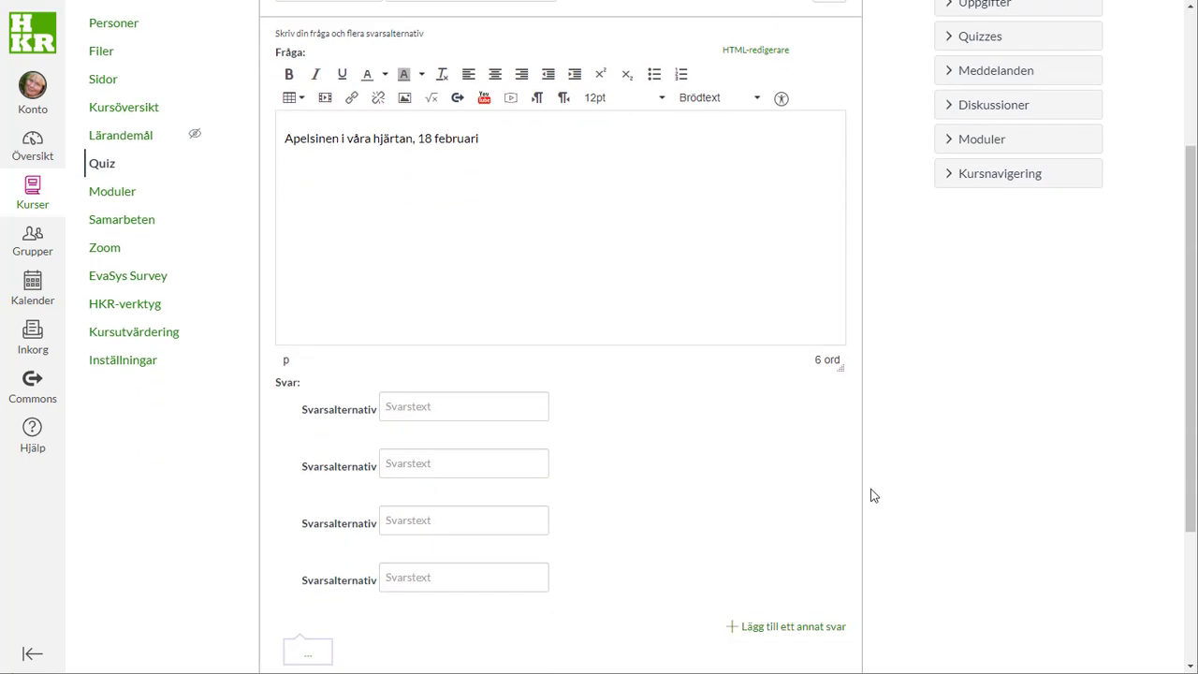
left_click(471, 409)
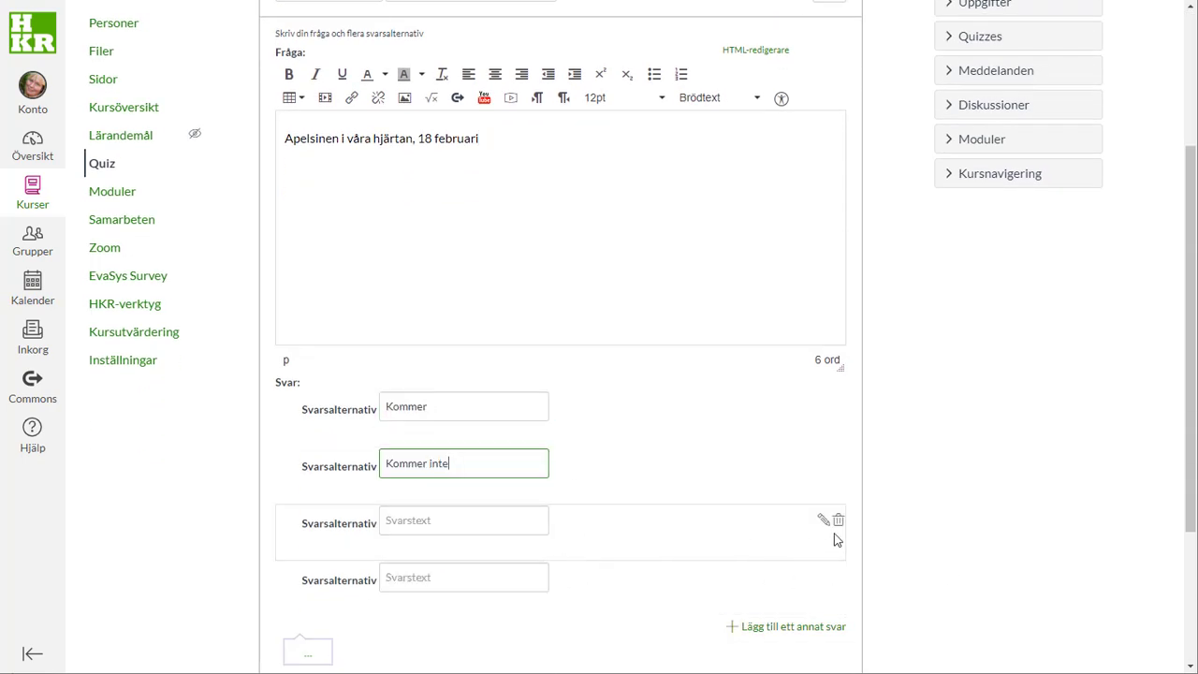
left_click(838, 522)
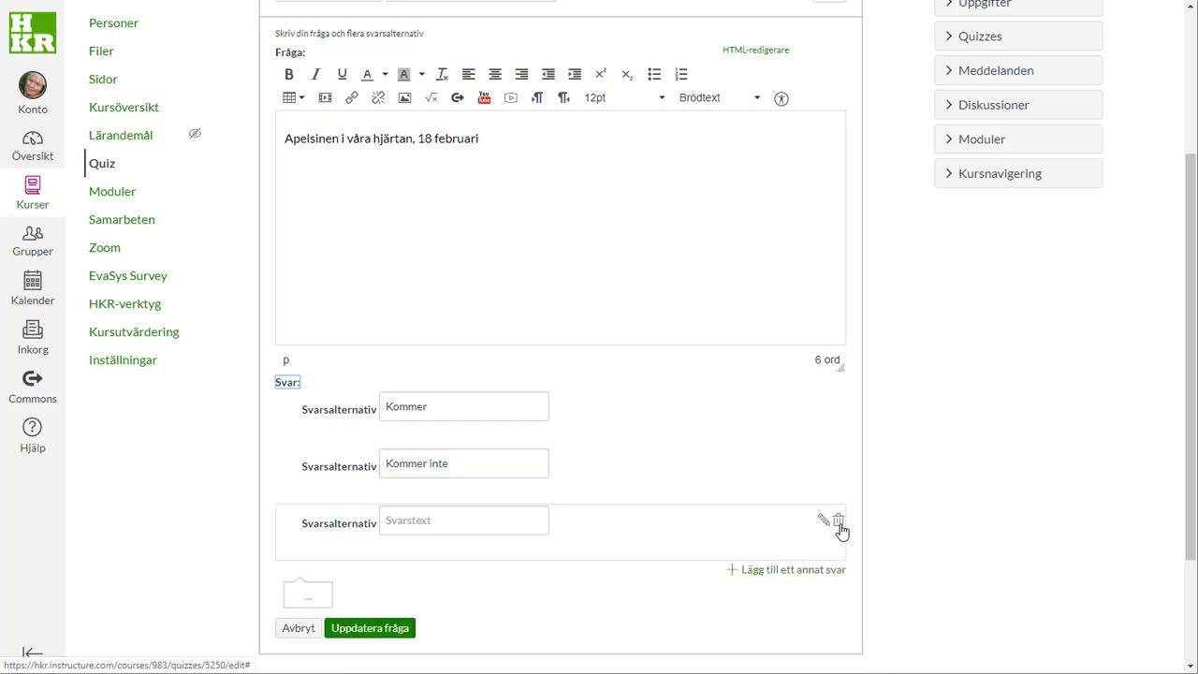
left_click(839, 521)
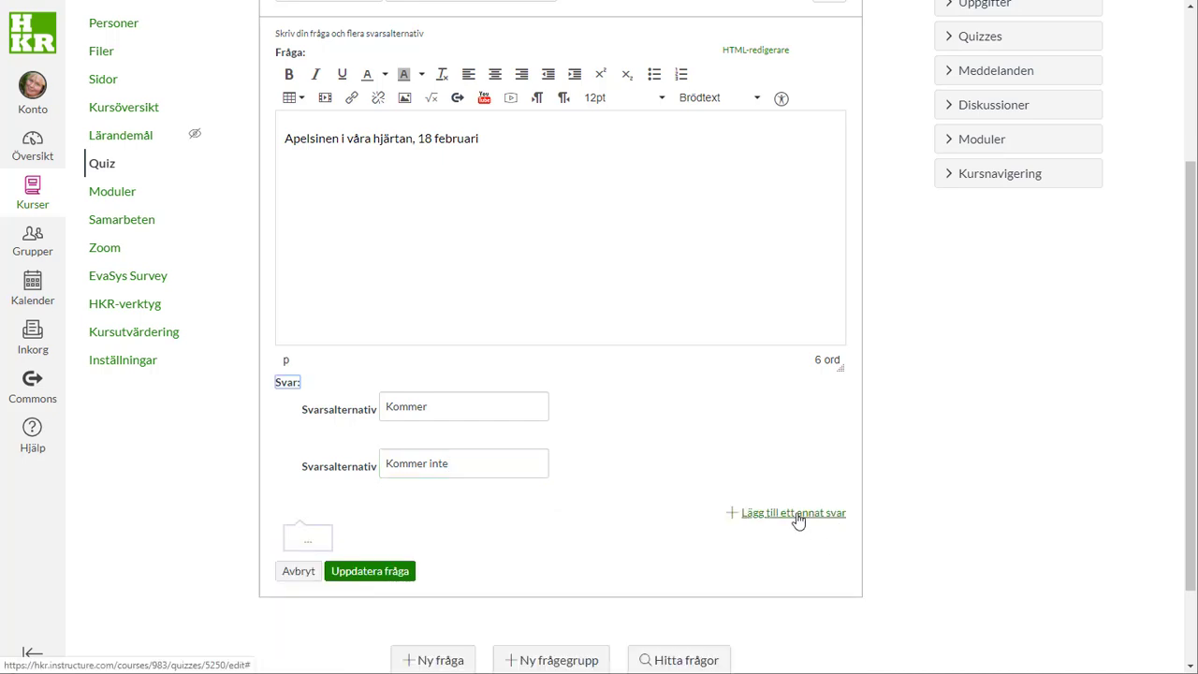
left_click(374, 572)
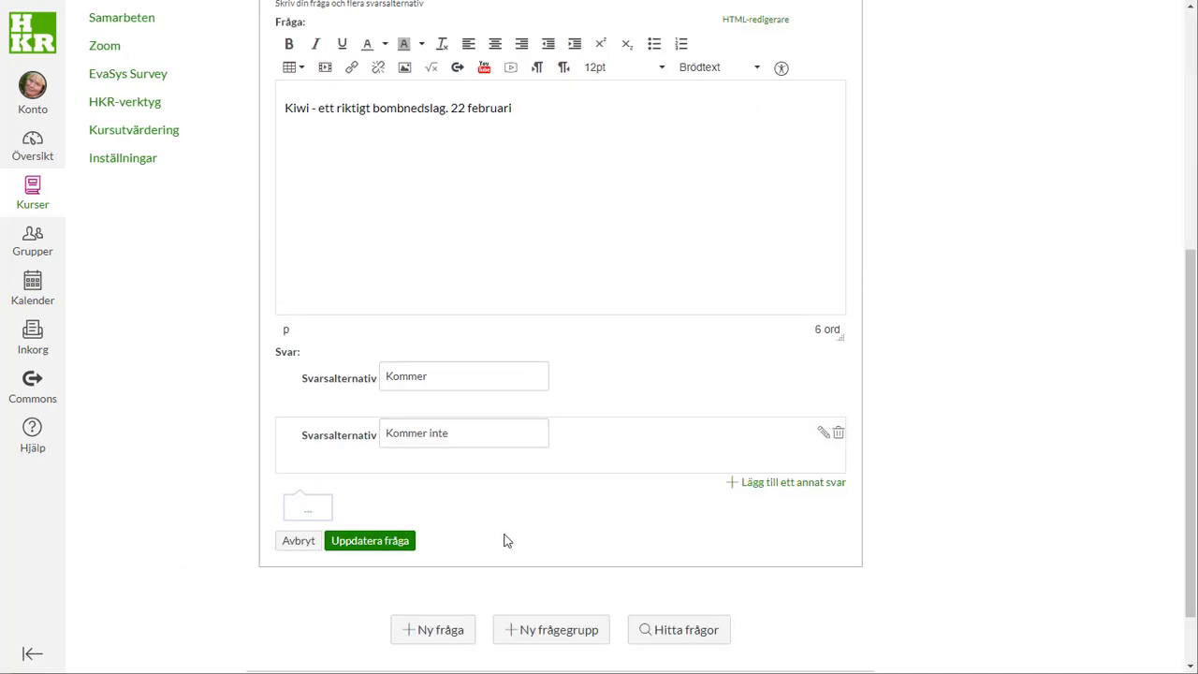
- Save the question "Kiwi - ett riktigt bombnedslag. 22 februari" with the answers "Kommer" and "Kommer inte"
left_click(377, 541)
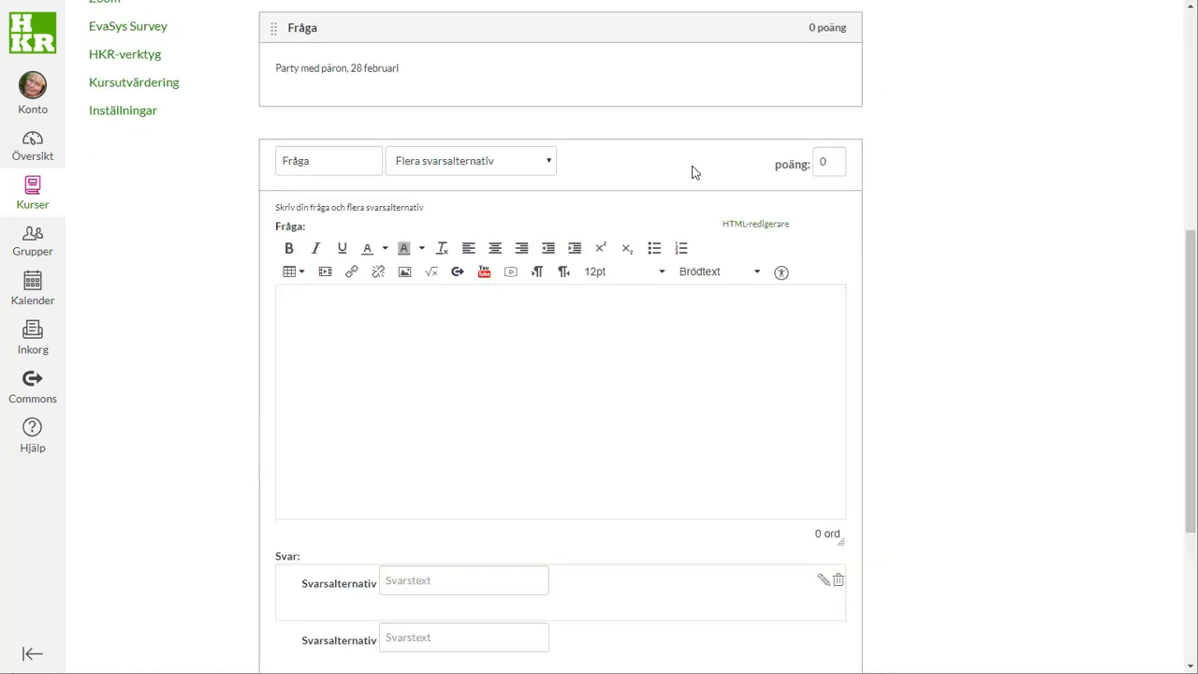
- Make the new question an Uppsatsfråga reading "Frågor, kommentarer, allergier?", then save the question and the whole quiz
left_click(538, 160)
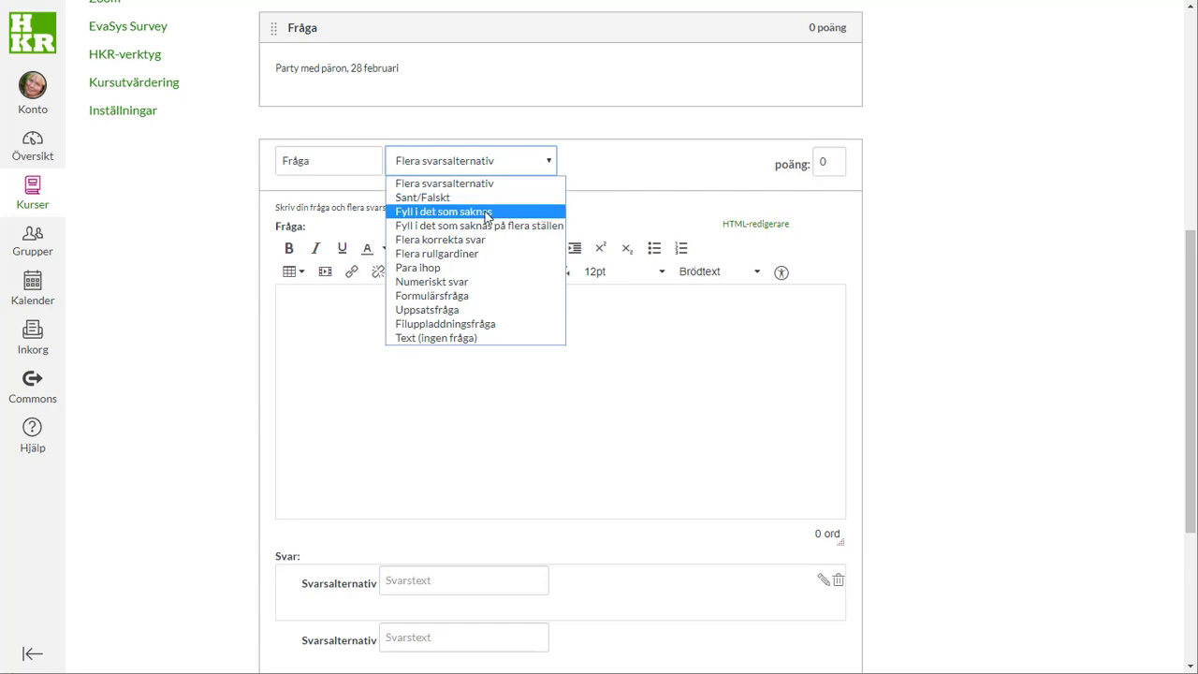
left_click(447, 311)
left_click(464, 336)
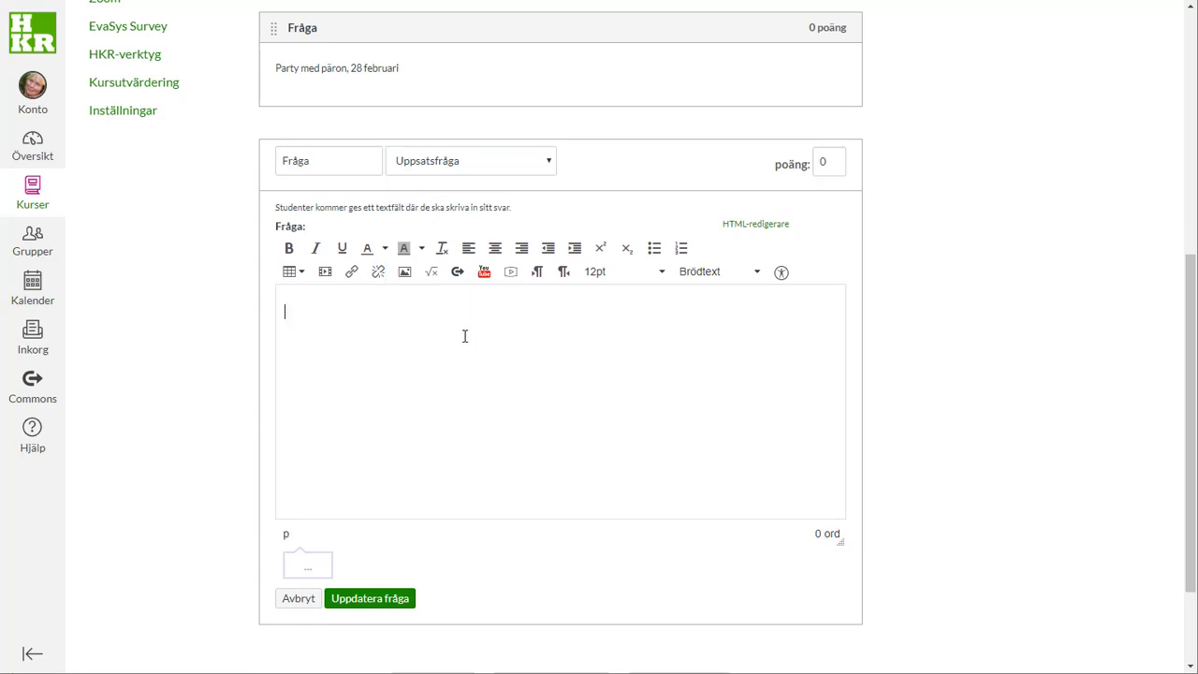
type("Frågor, kommentarer, allergier?")
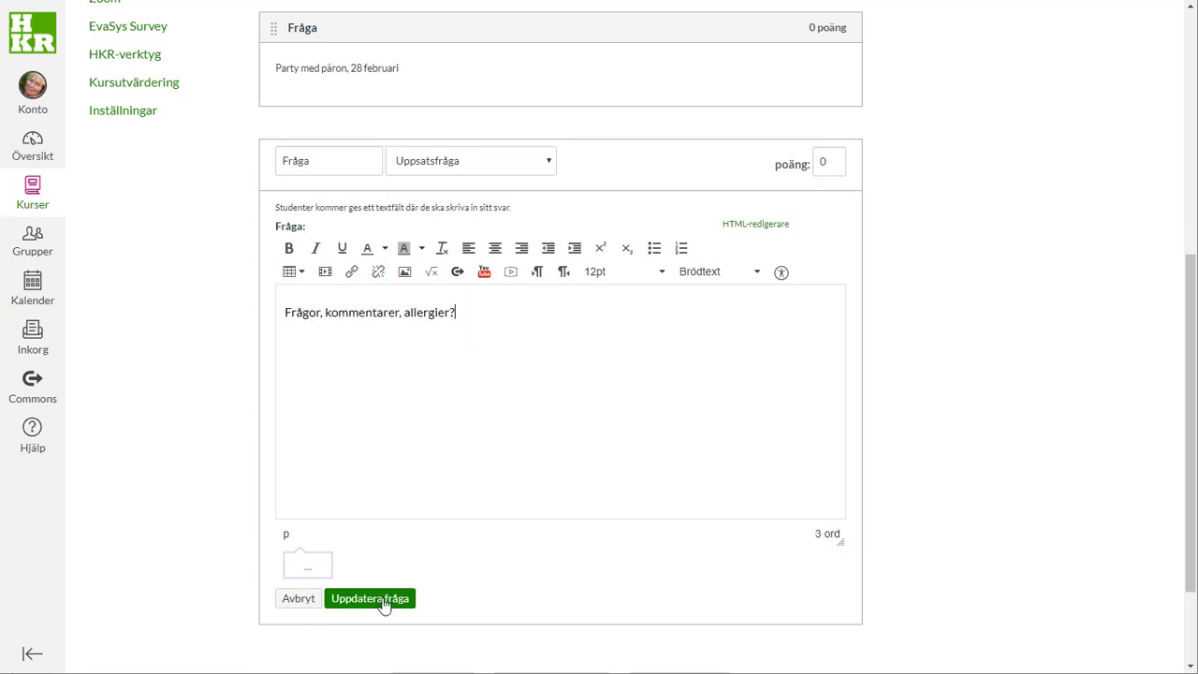
left_click(381, 598)
scroll(1039, 485, "down", 3)
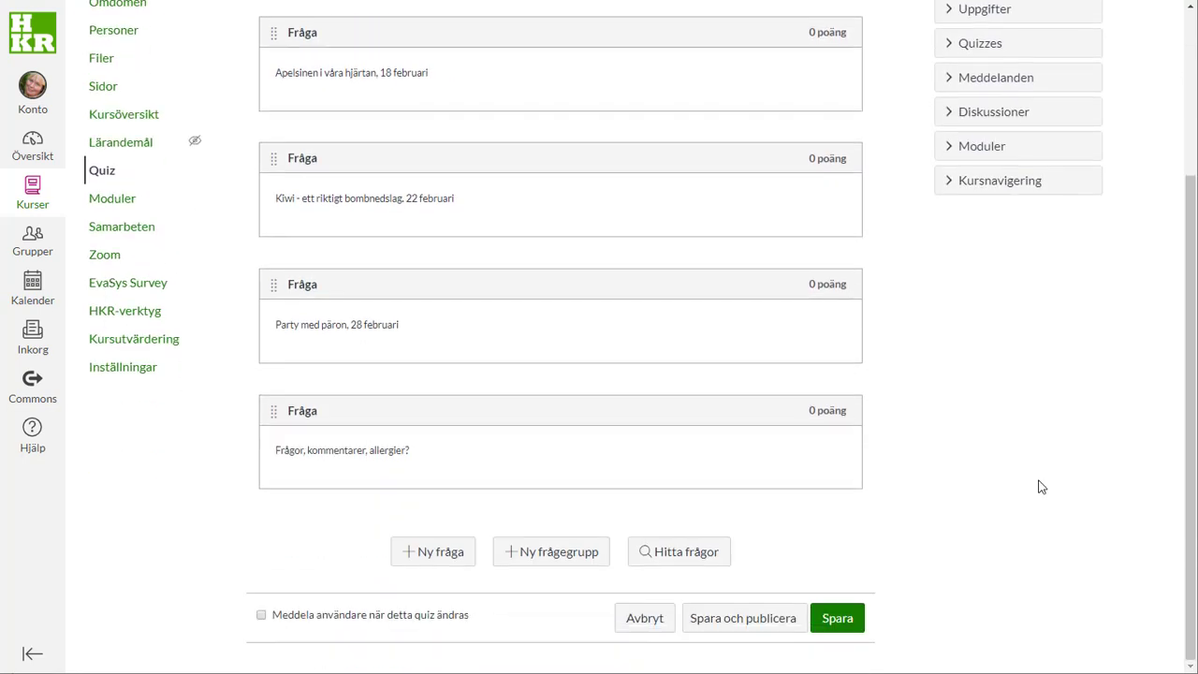
left_click(851, 625)
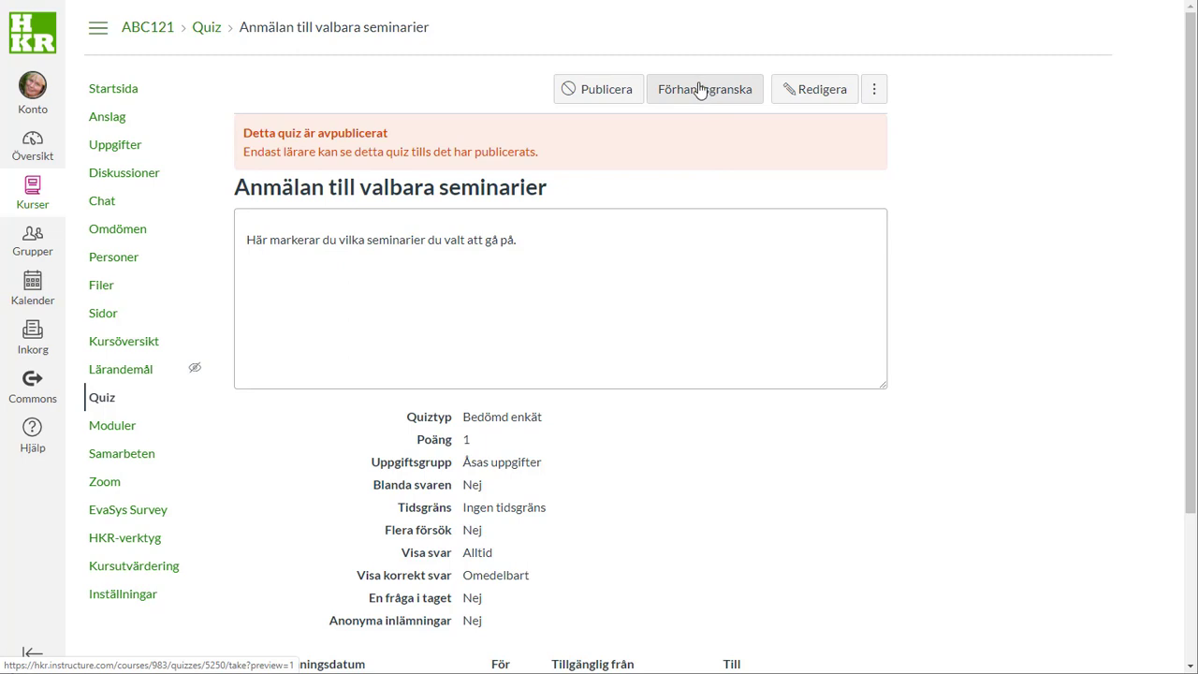
- Preview the quiz and look through all its questions as students will see them
left_click(694, 95)
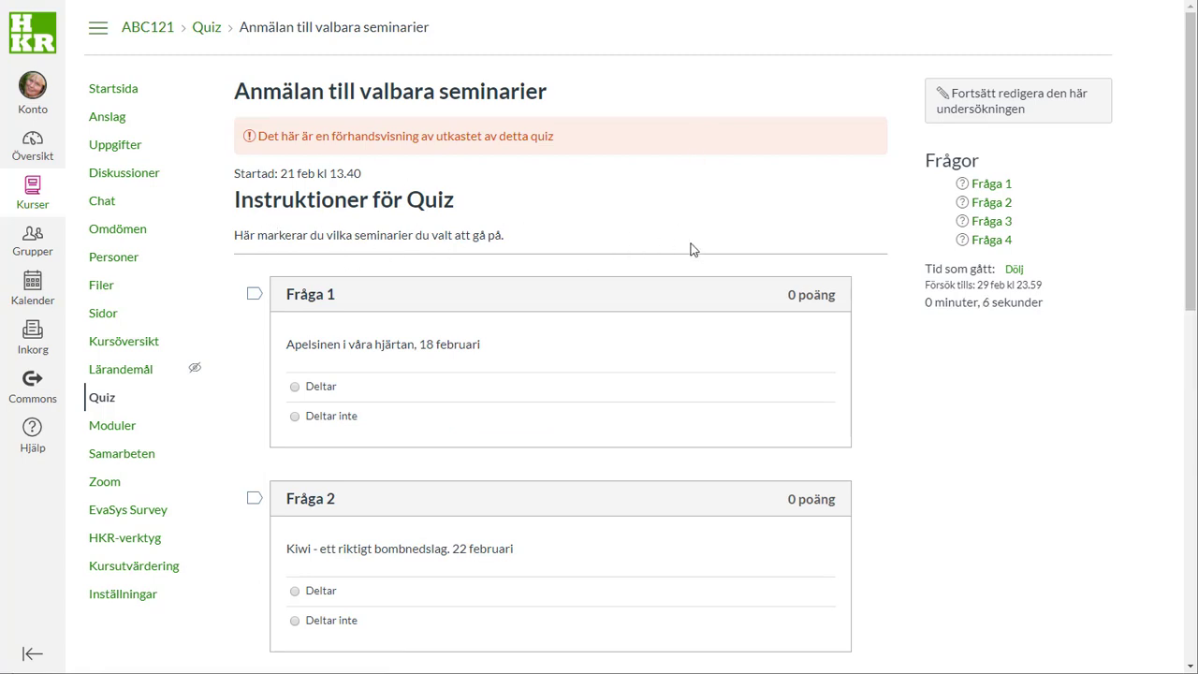
scroll(688, 245, "down", 3)
scroll(687, 250, "down", 9)
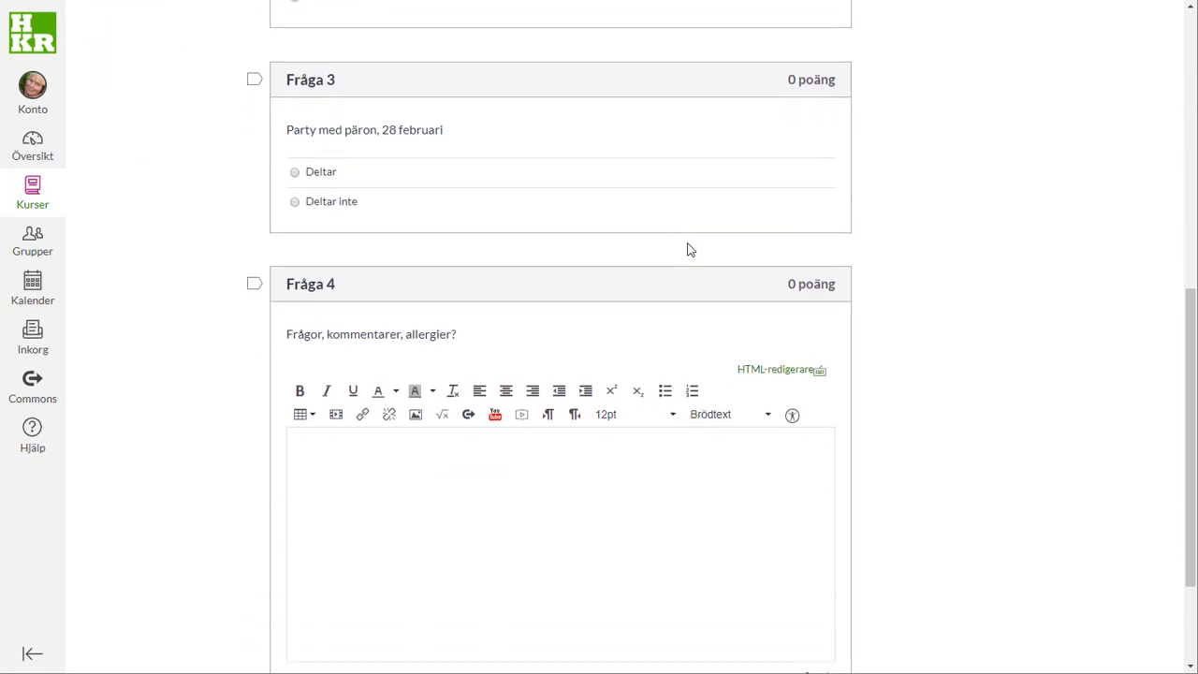
- Finish reviewing the questions in the preview, return to editing the survey, and save and publish it
scroll(688, 250, "up", 1)
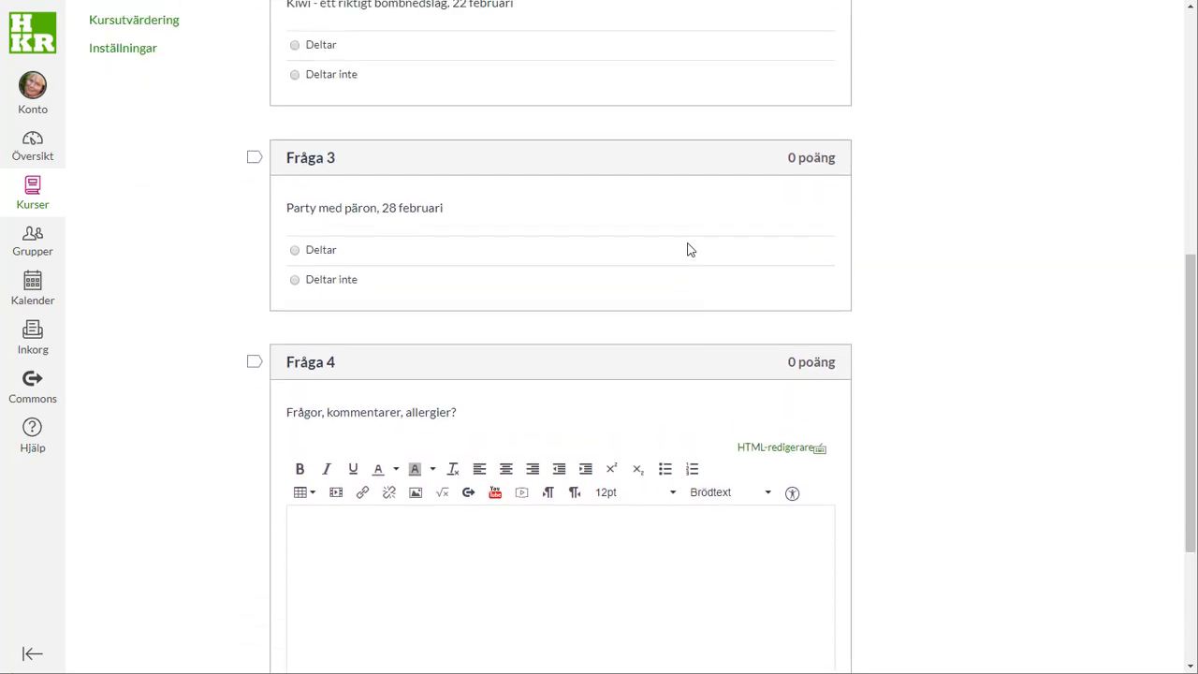
scroll(687, 250, "down", 5)
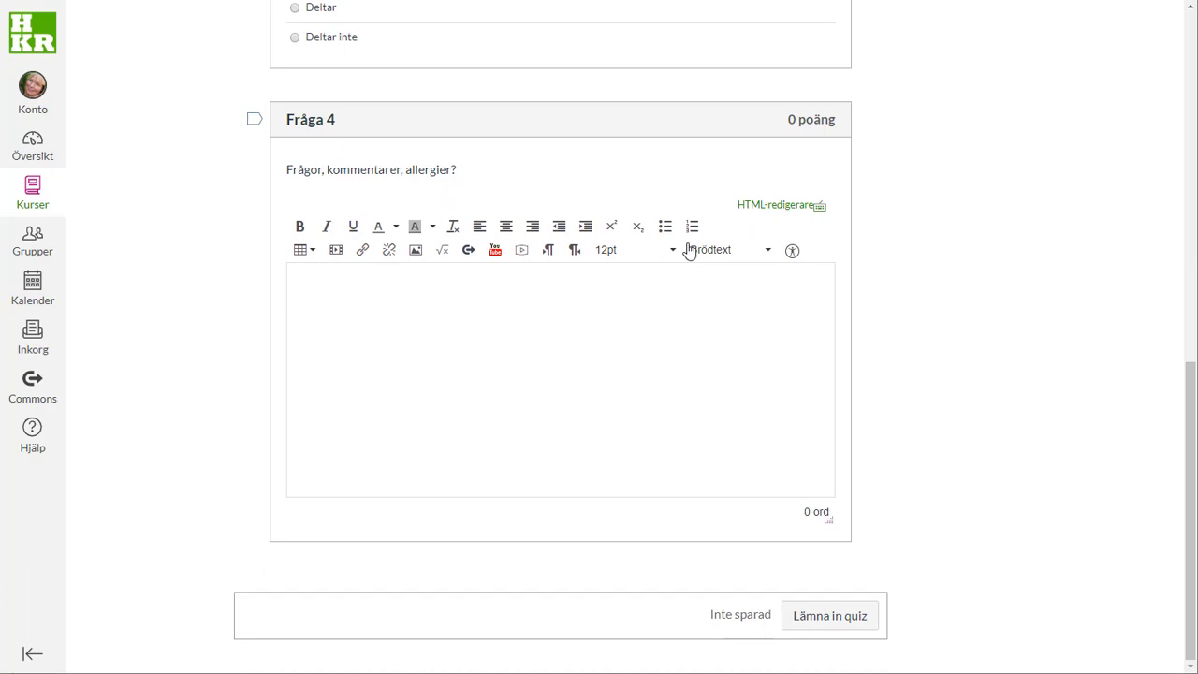
scroll(688, 250, "up", 15)
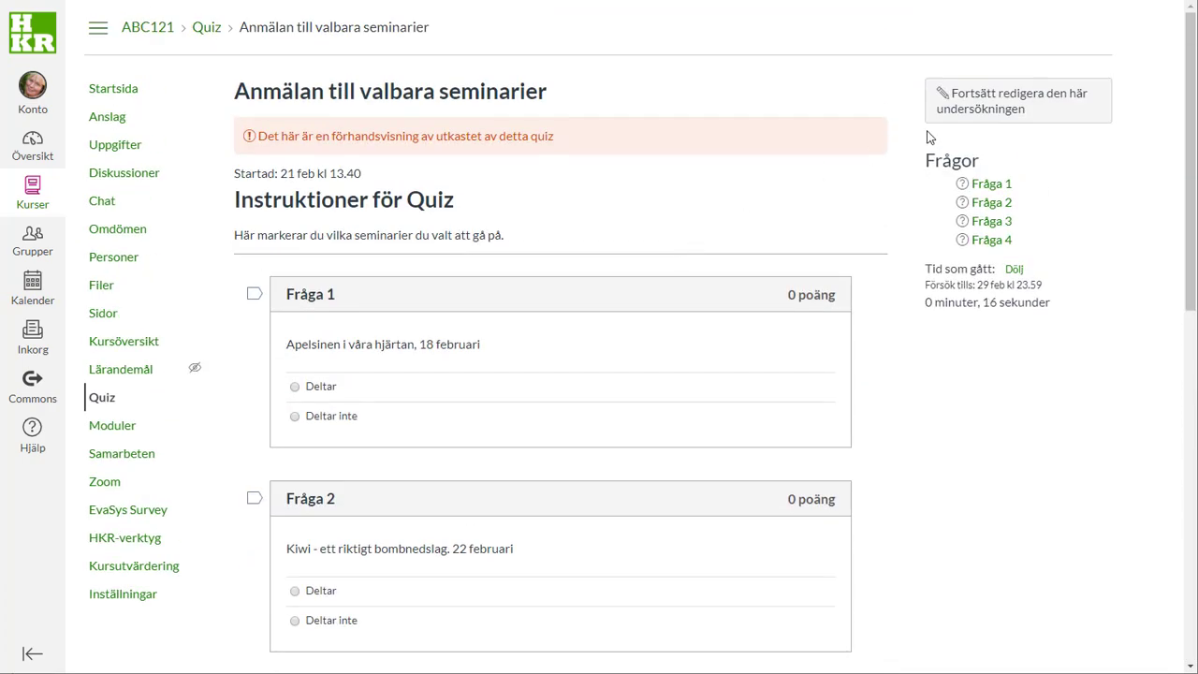
left_click(987, 108)
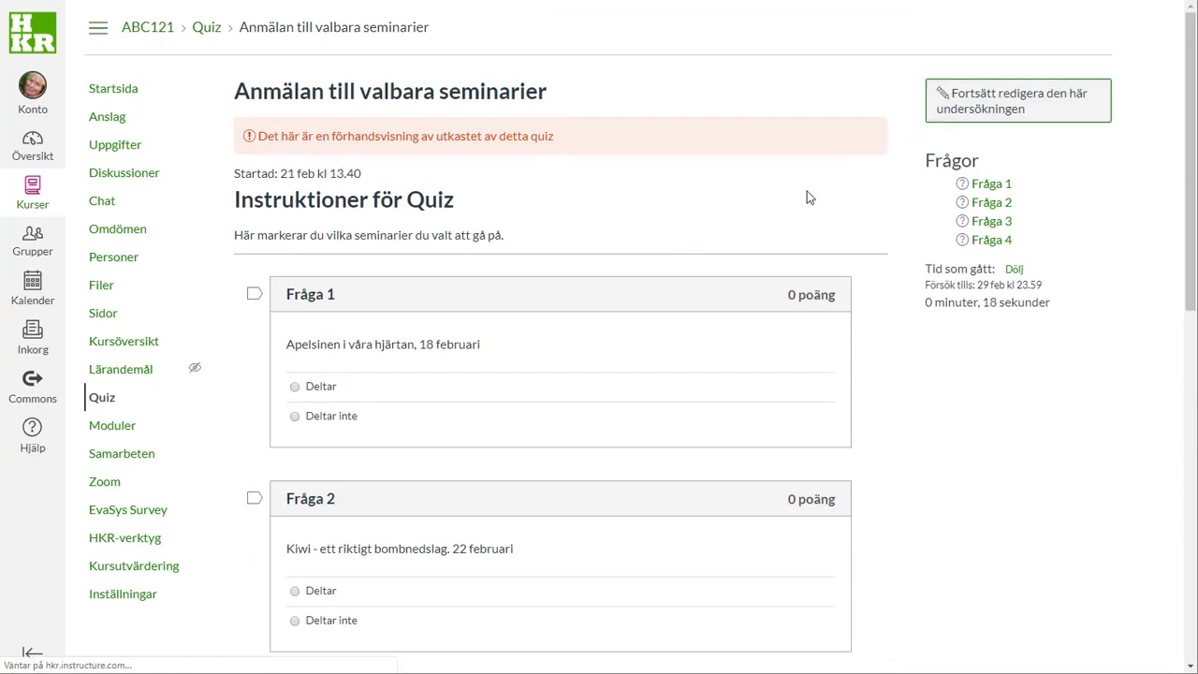
scroll(866, 367, "down", 15)
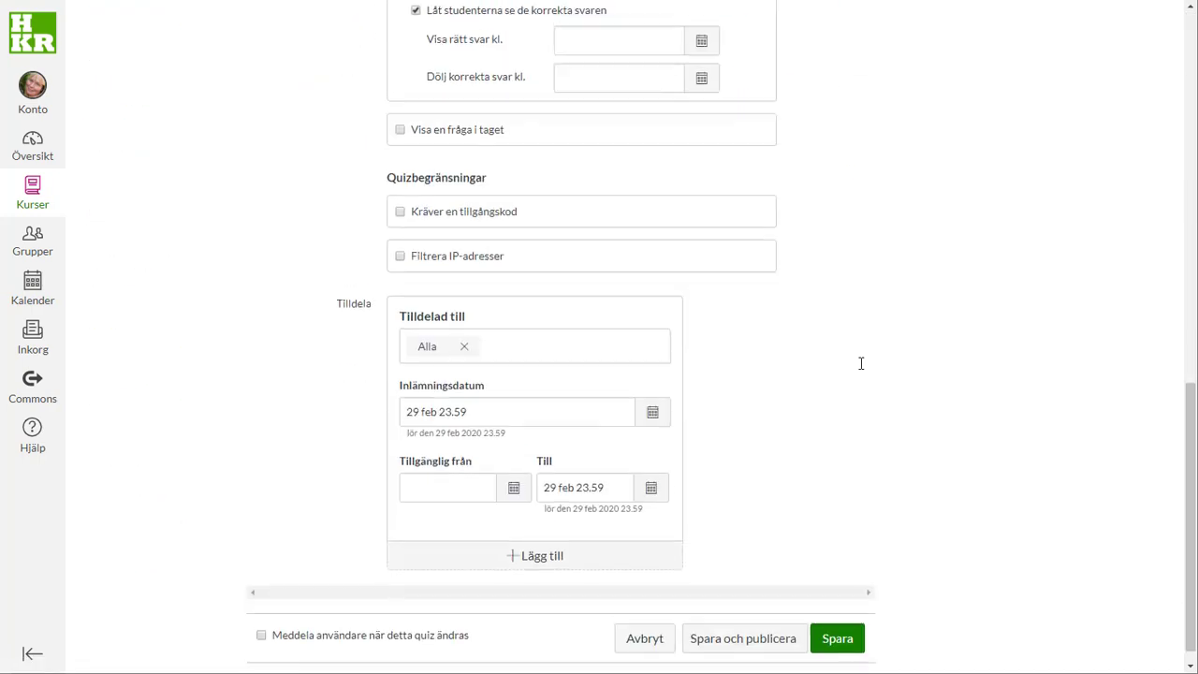
left_click(754, 623)
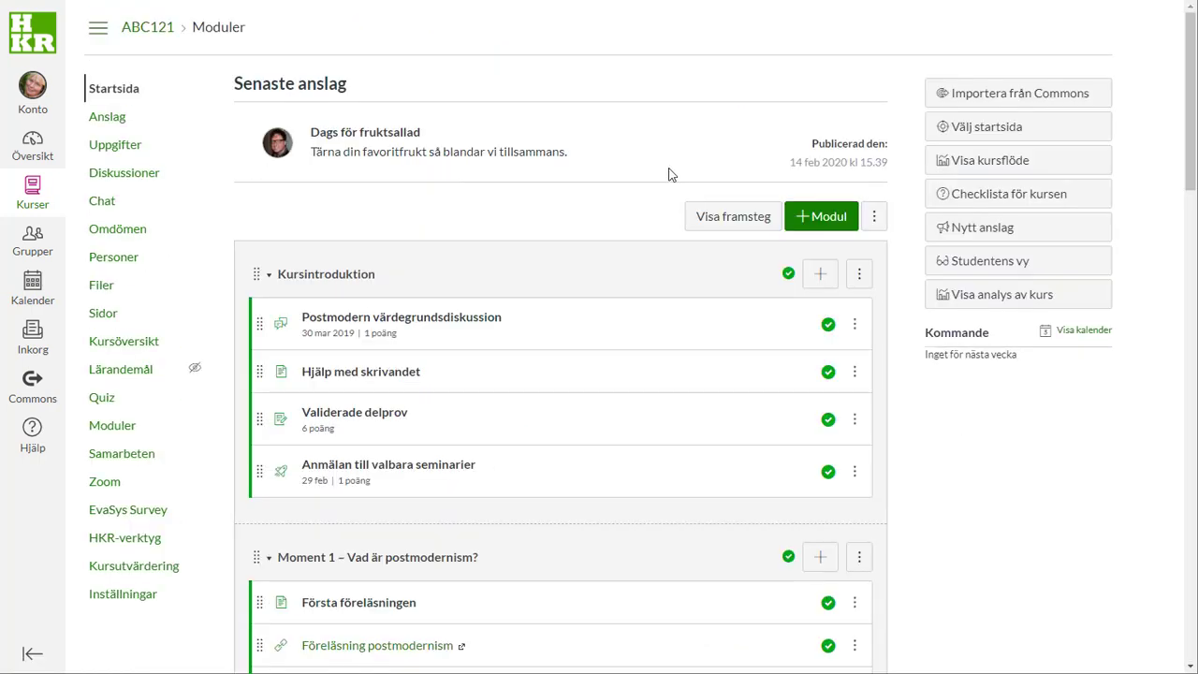
- Check how students see the survey "Anmälan till valbara seminarier" by starting it in Studentens vy, and leave the student view
left_click(987, 269)
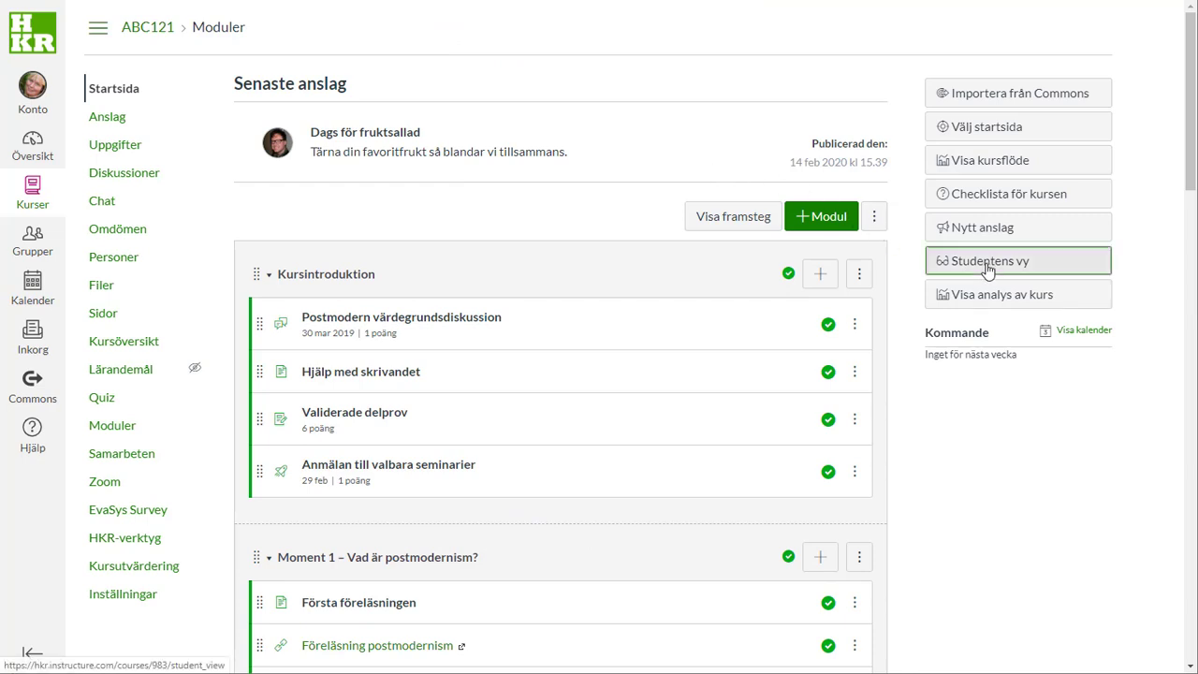
left_click(440, 457)
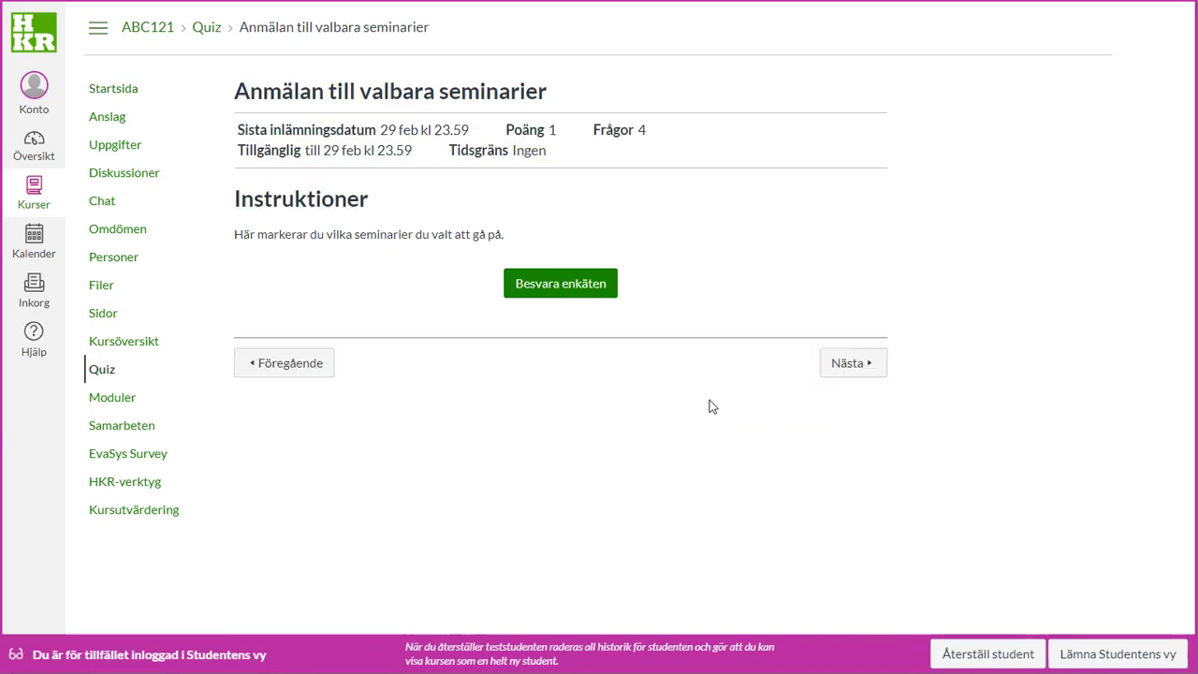
left_click(584, 292)
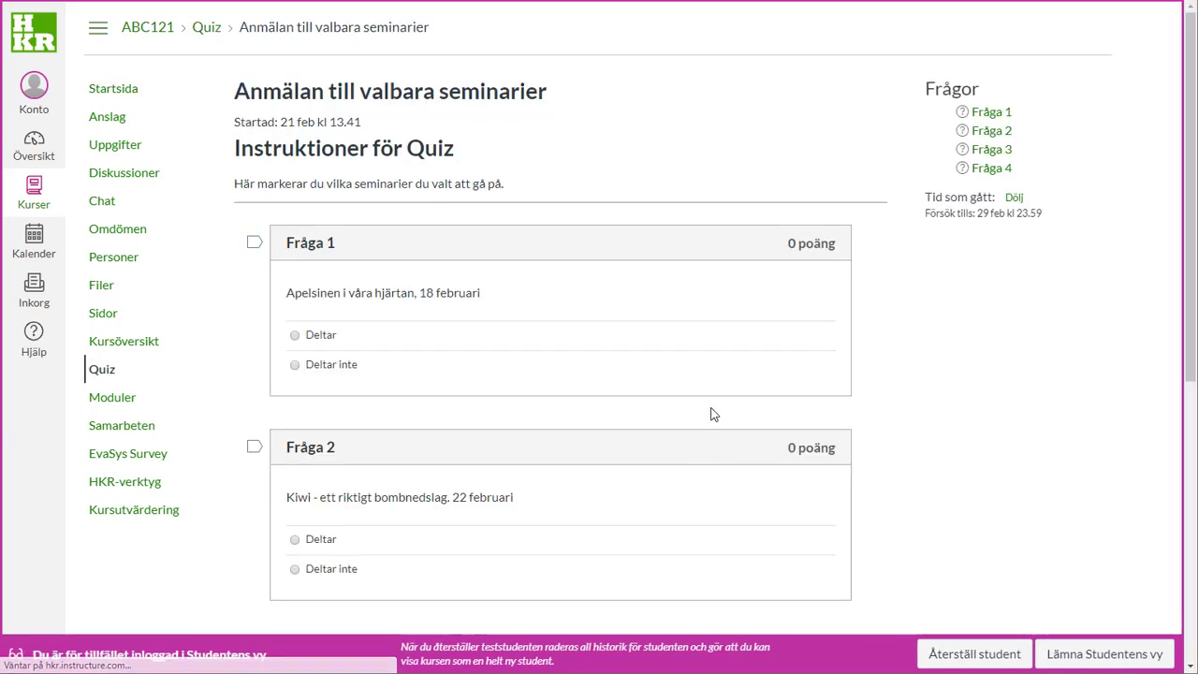
scroll(717, 258, "down", 5)
scroll(717, 262, "down", 1)
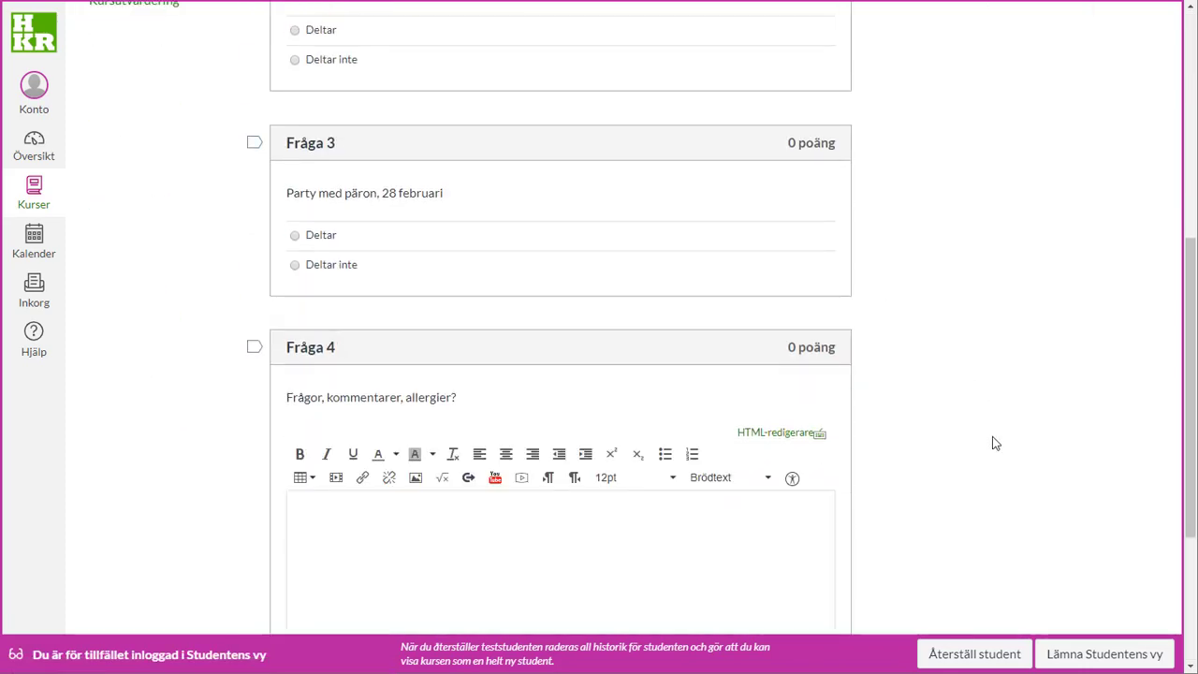
left_click(1104, 658)
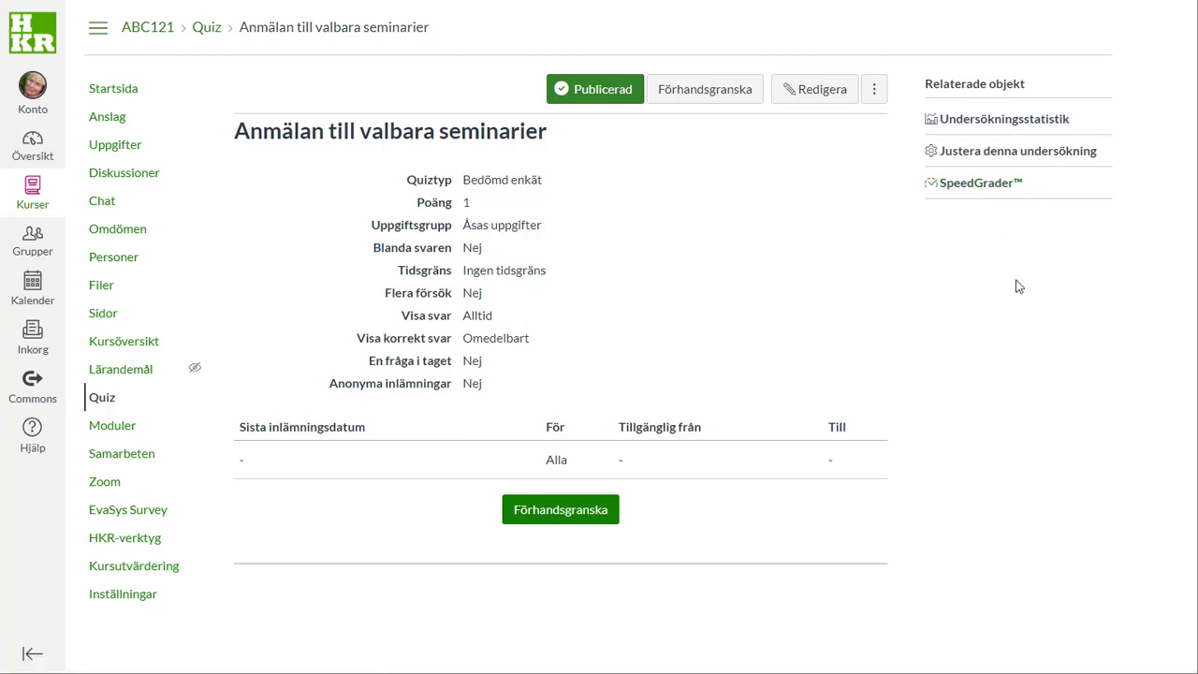
- Examine the survey statistics for each question and show who answered "Deltar" to "Apelsinen i våra hjärtan, 18 februari"
left_click(1029, 122)
scroll(1125, 236, "down", 6)
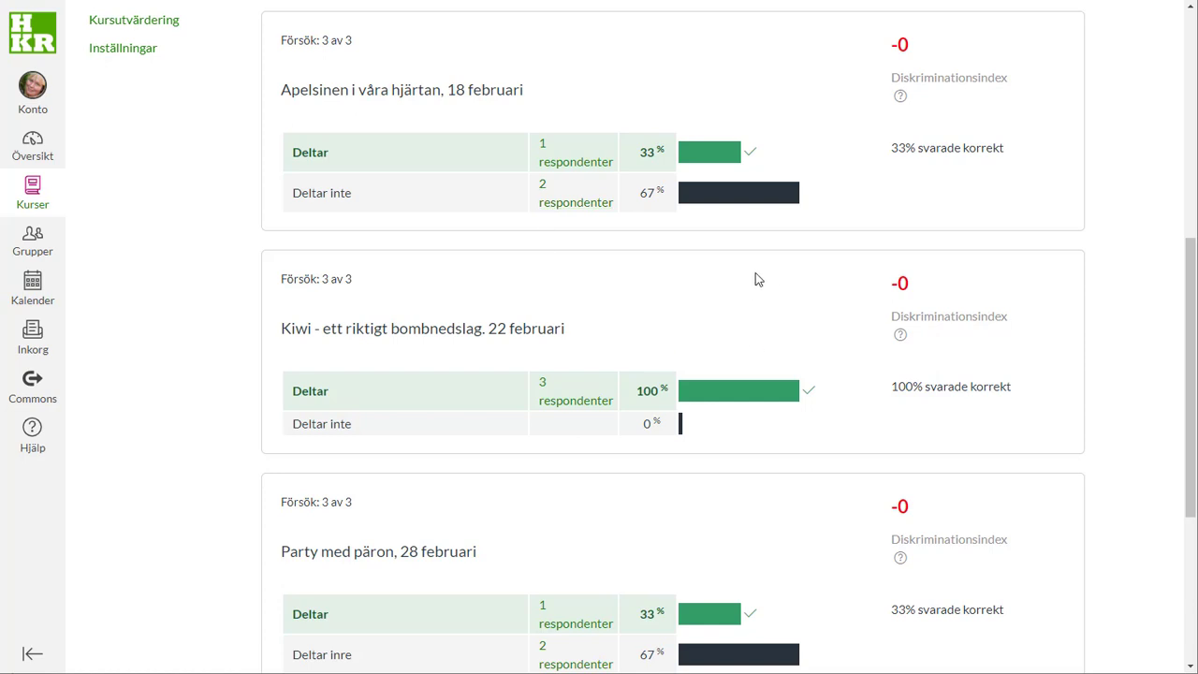
left_click(589, 161)
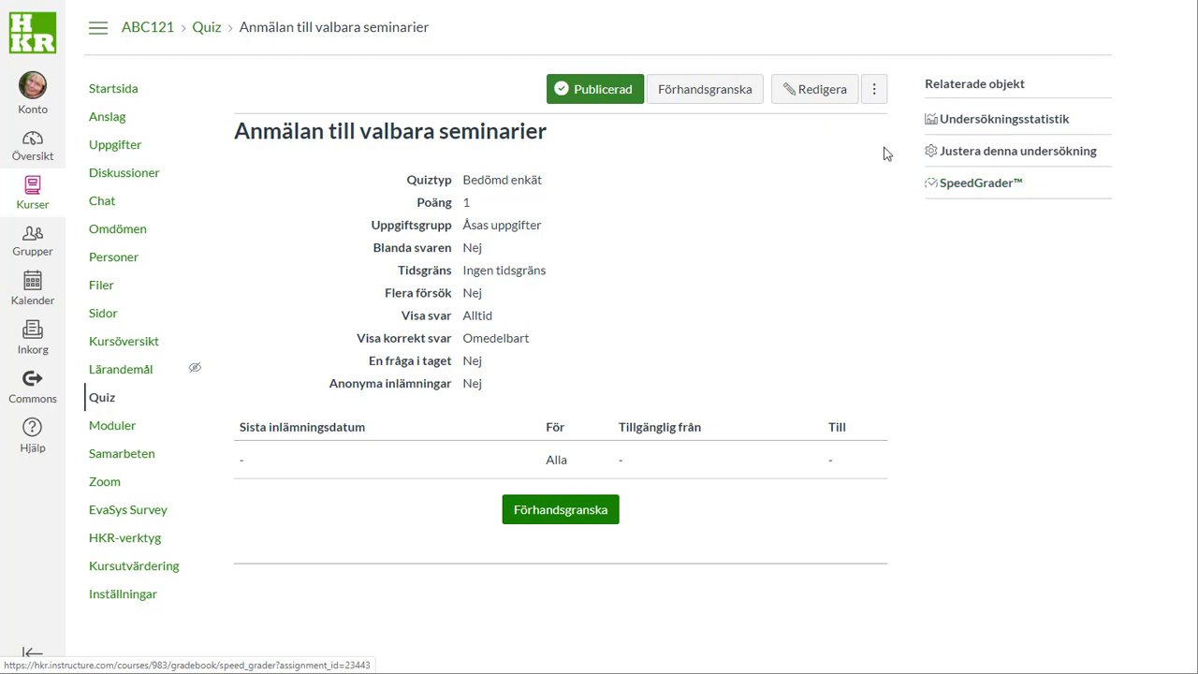
- List the students' survey results, look through the second respondent's submitted answers, and return to the survey page
left_click(874, 93)
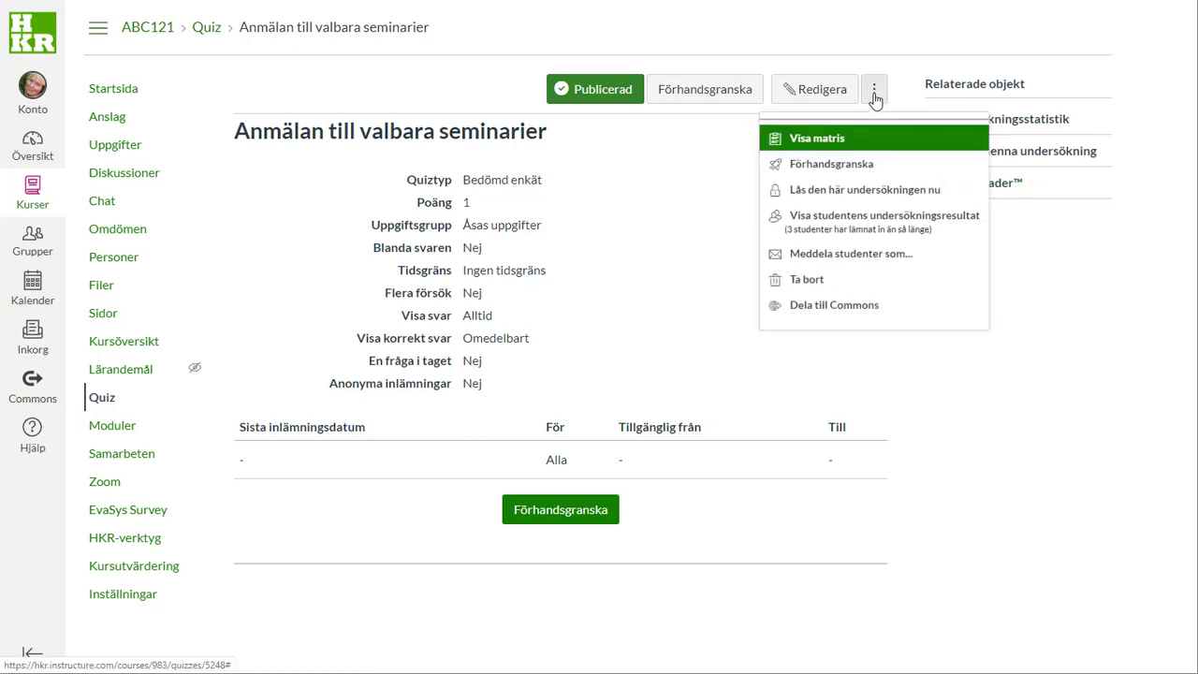
left_click(882, 222)
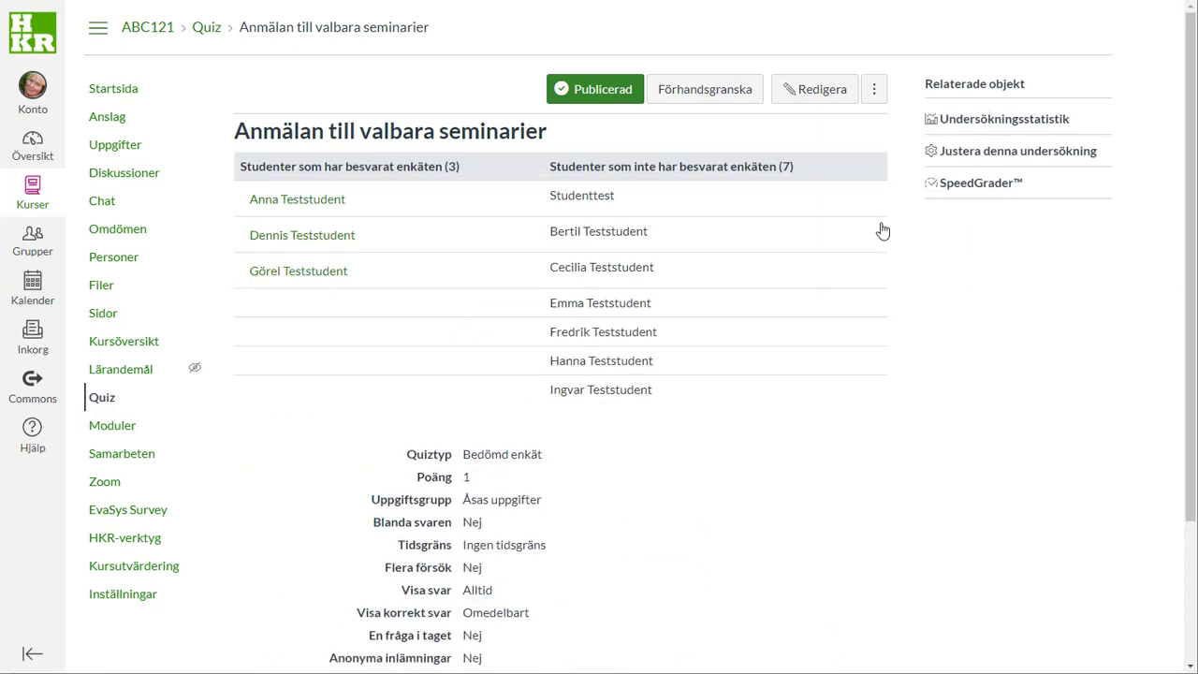
left_click(336, 242)
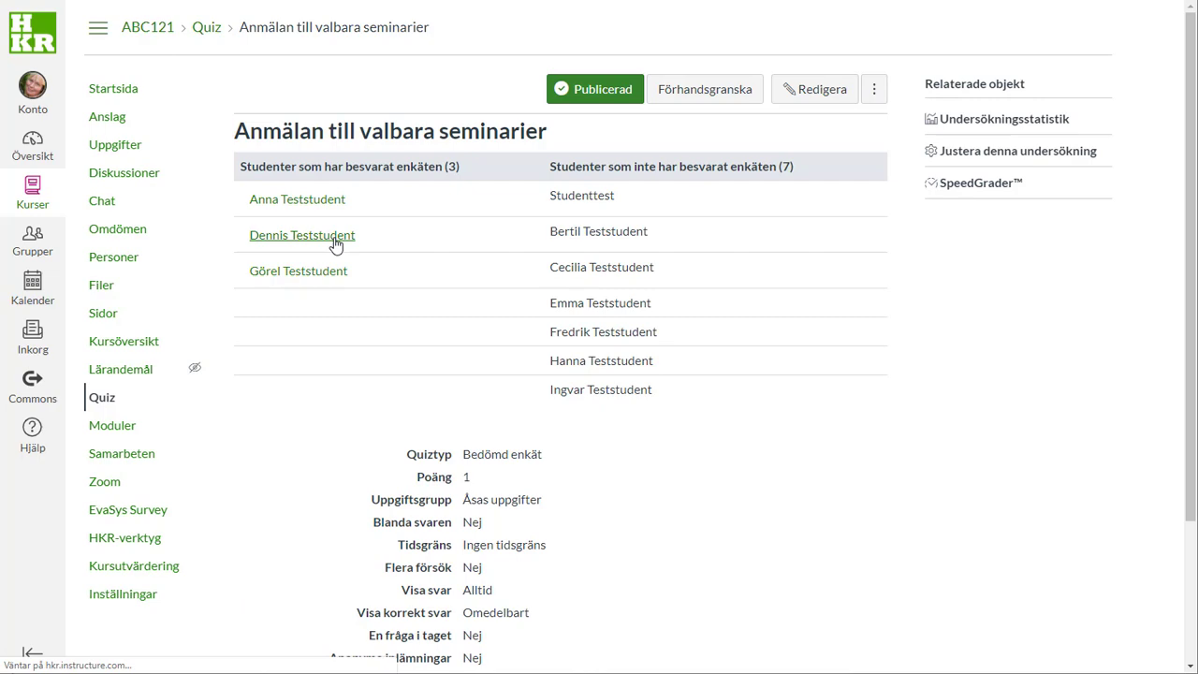
scroll(873, 372, "down", 8)
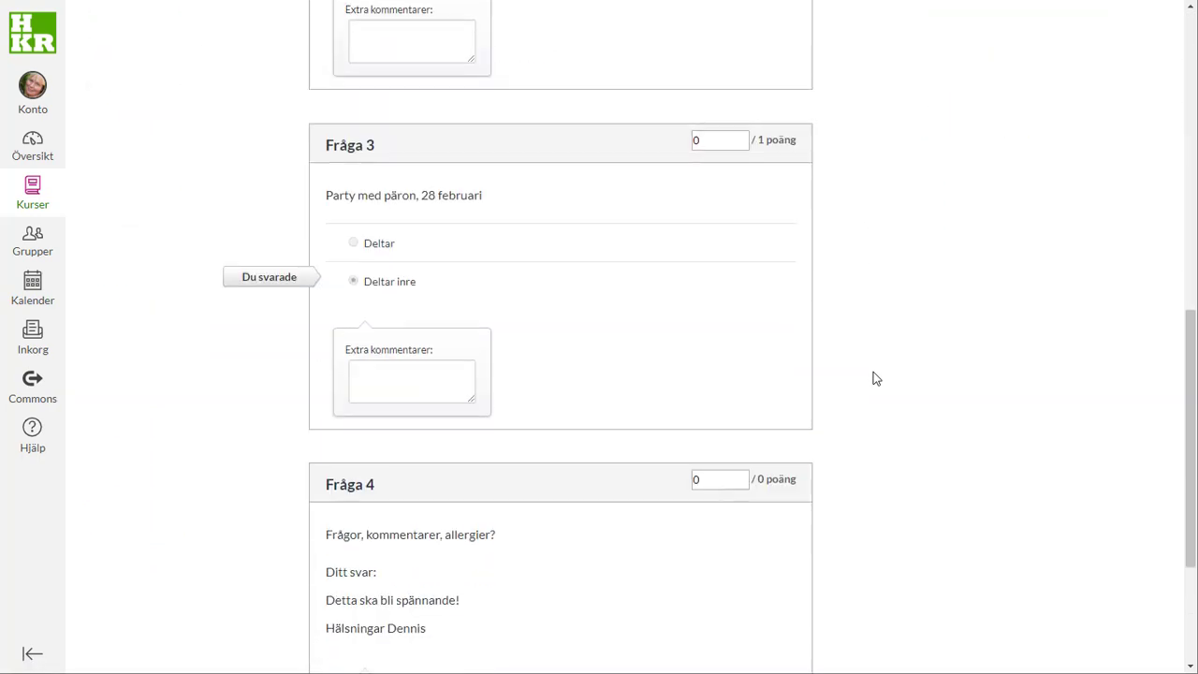
scroll(873, 378, "down", 3)
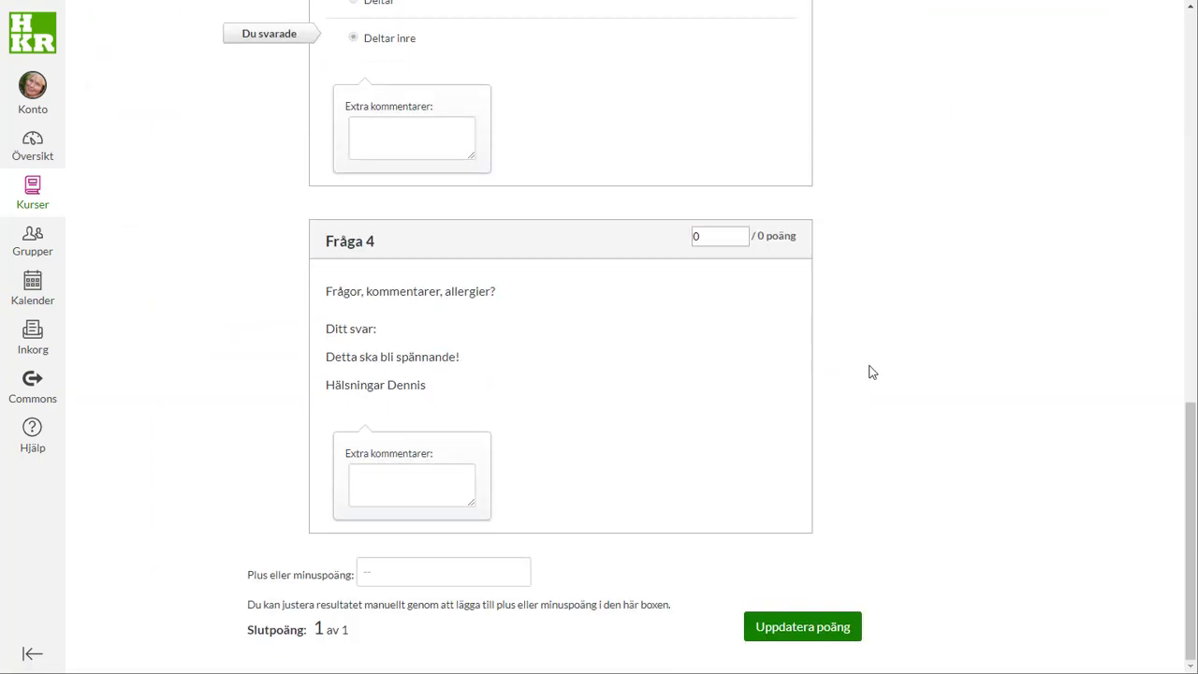
scroll(884, 370, "up", 15)
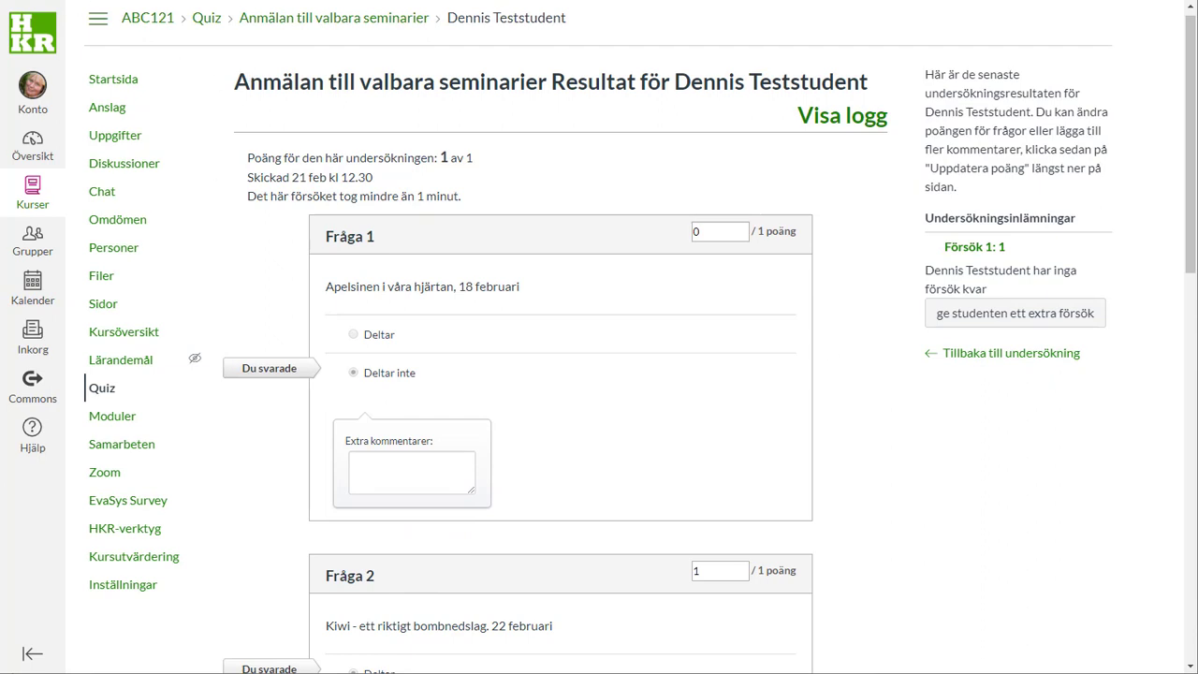
left_click(206, 26)
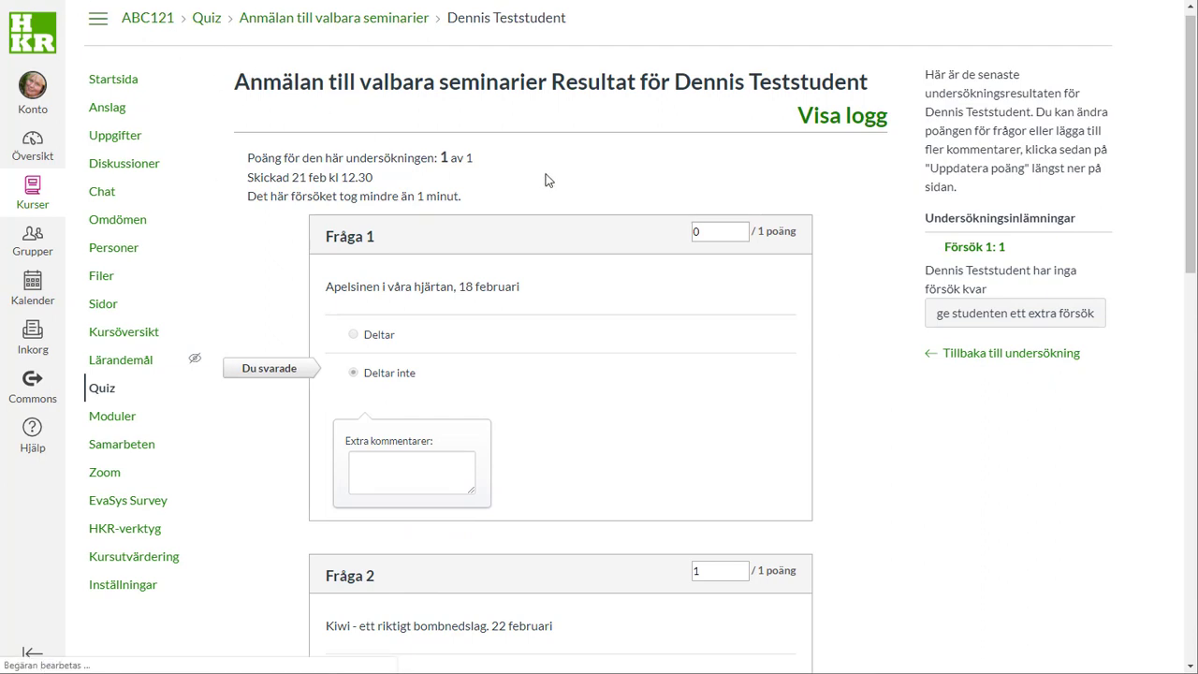
left_click(874, 89)
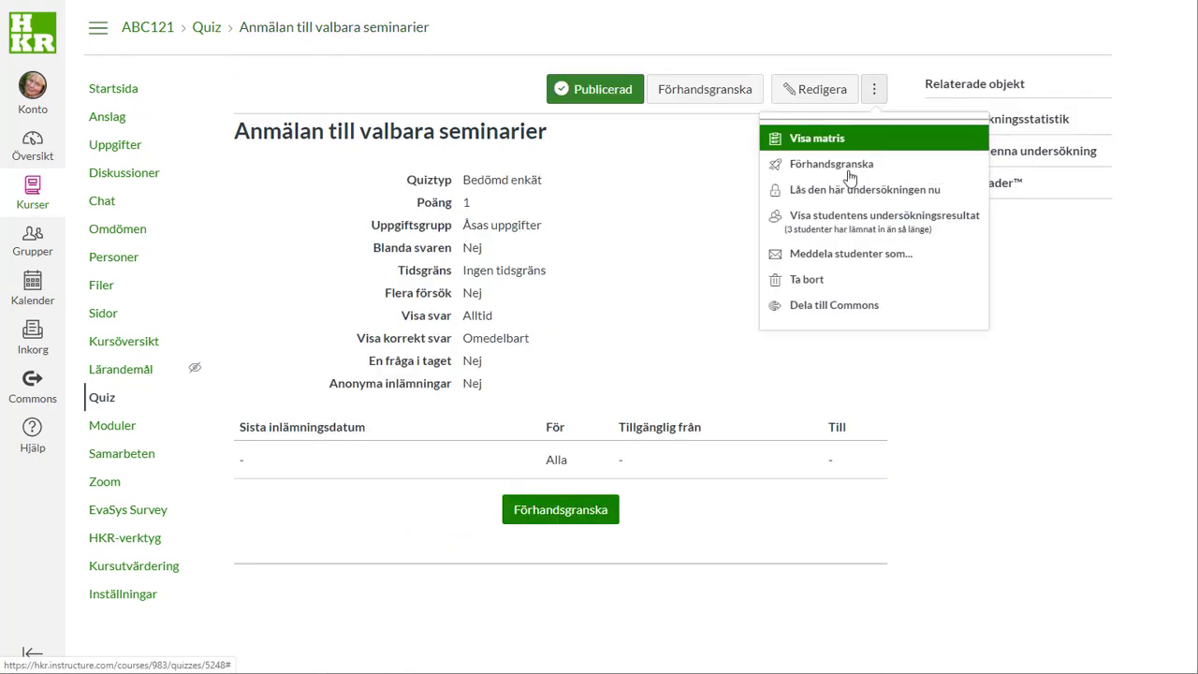
left_click(837, 233)
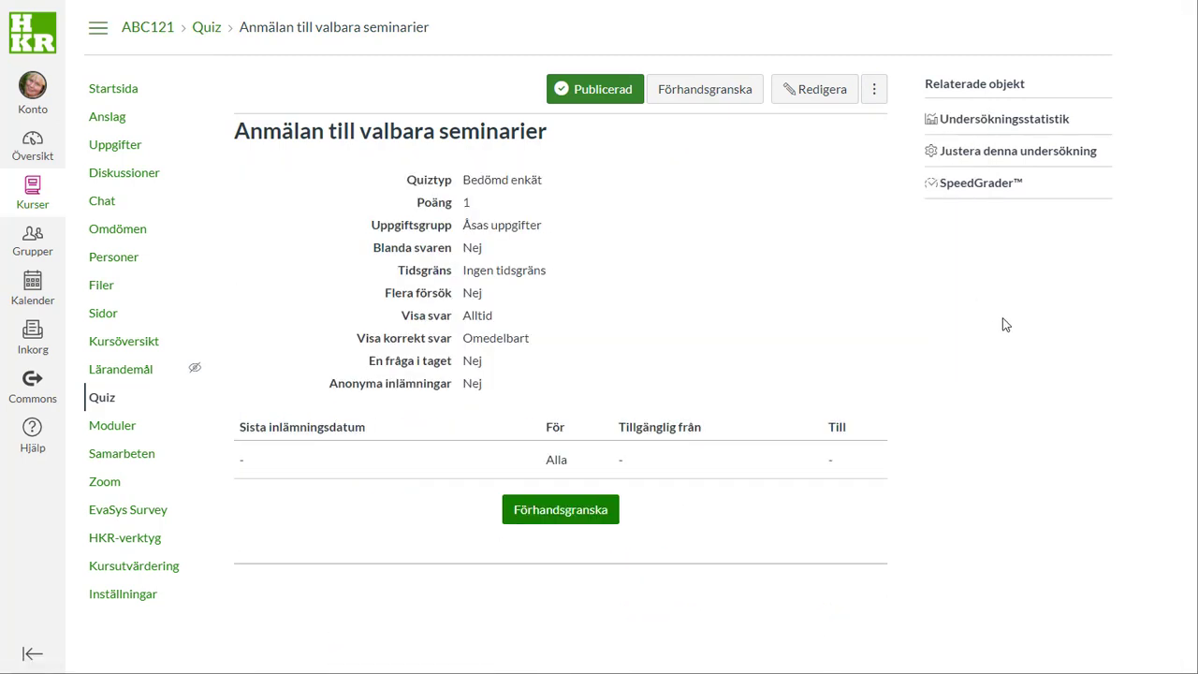